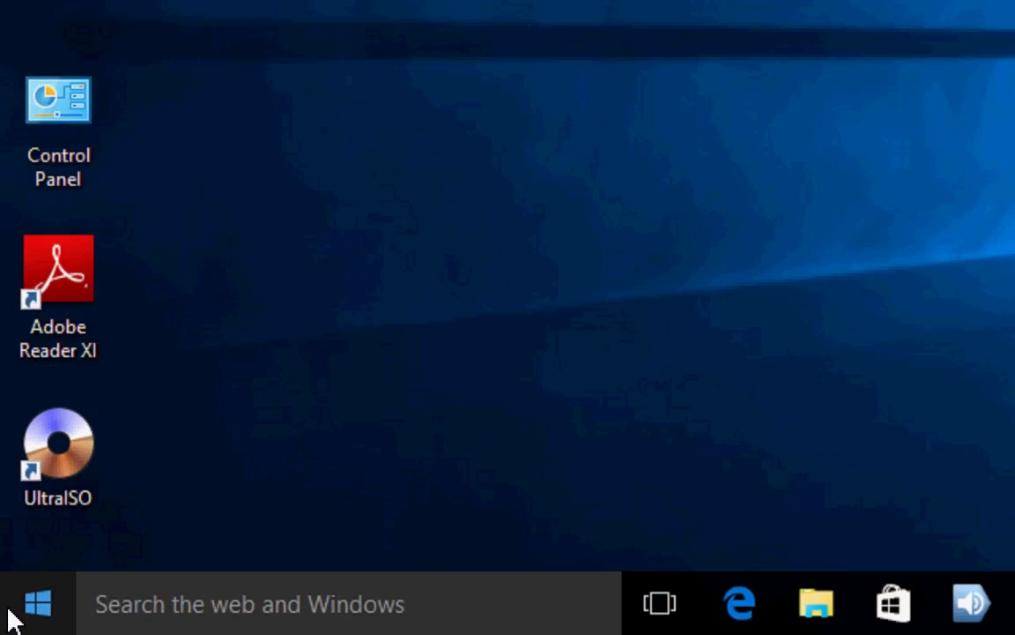
Search Windows for "command" and open Command Prompt with administrator rights.
left_click(9, 610)
type("command")
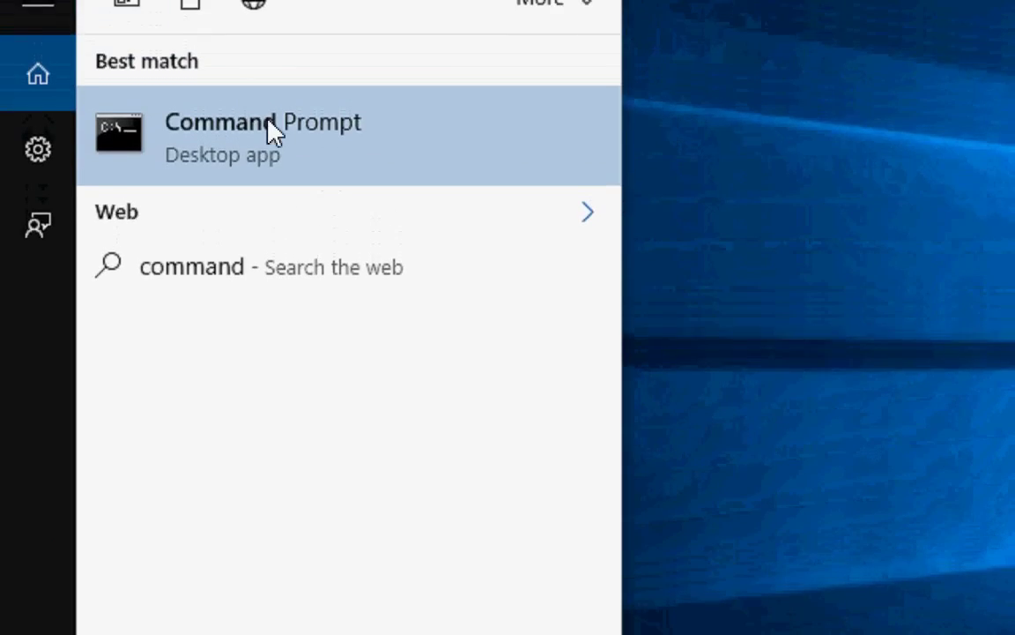
right_click(269, 157)
left_click(329, 194)
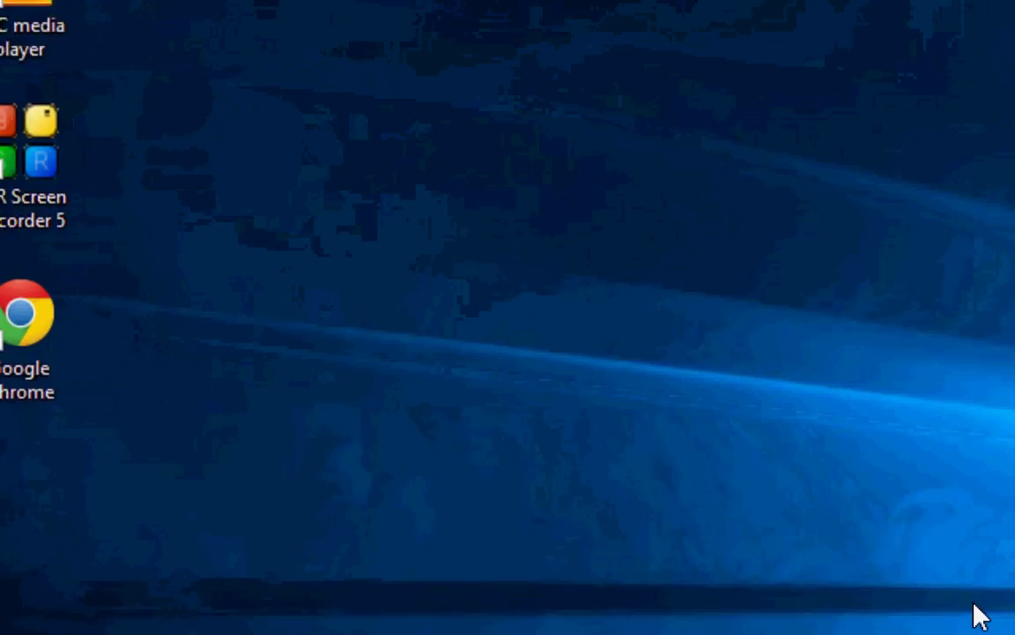
Release the current IP configuration by running ipconfig /release.
type("i")
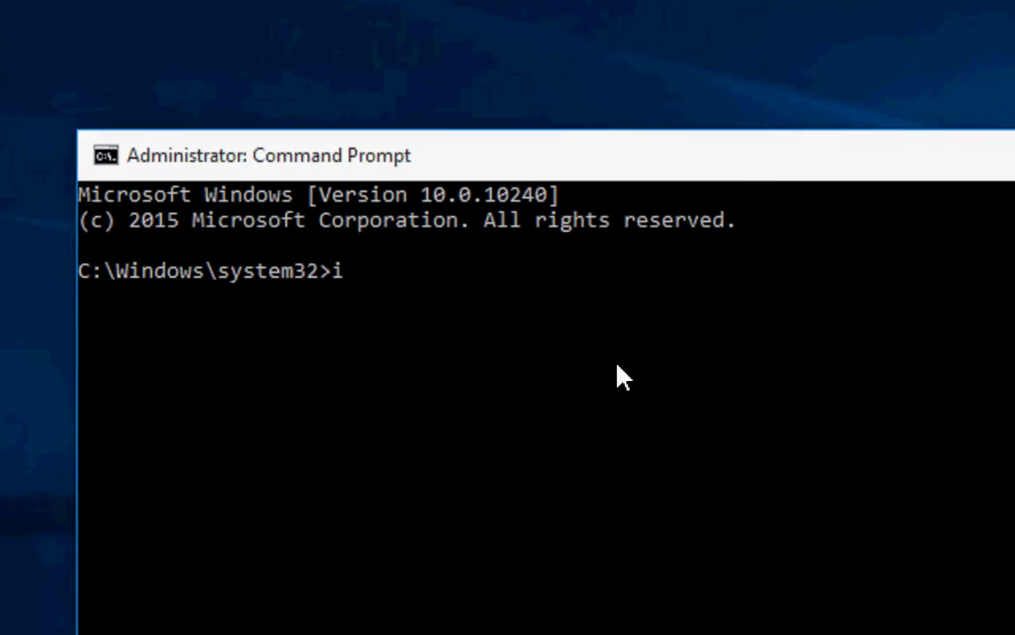
type("pconfig")
key("BackSpace")
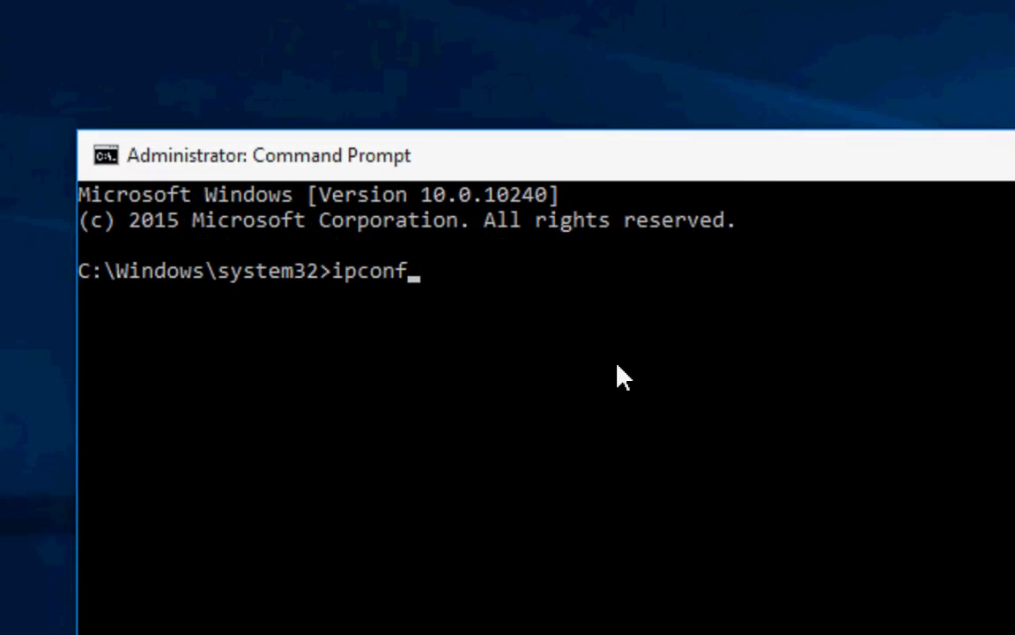
type("ig /release")
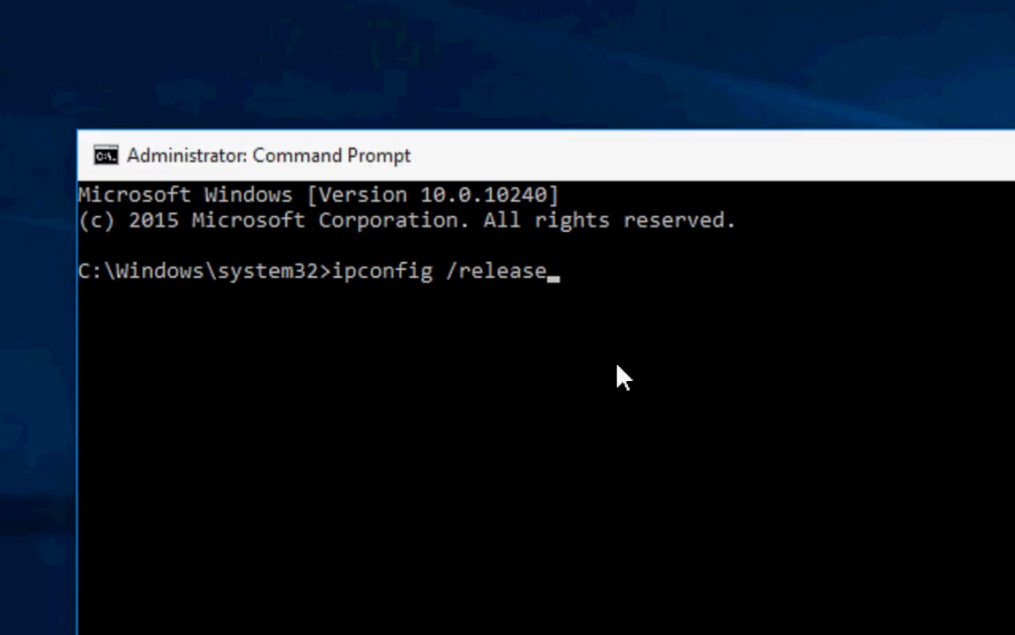
key("Return")
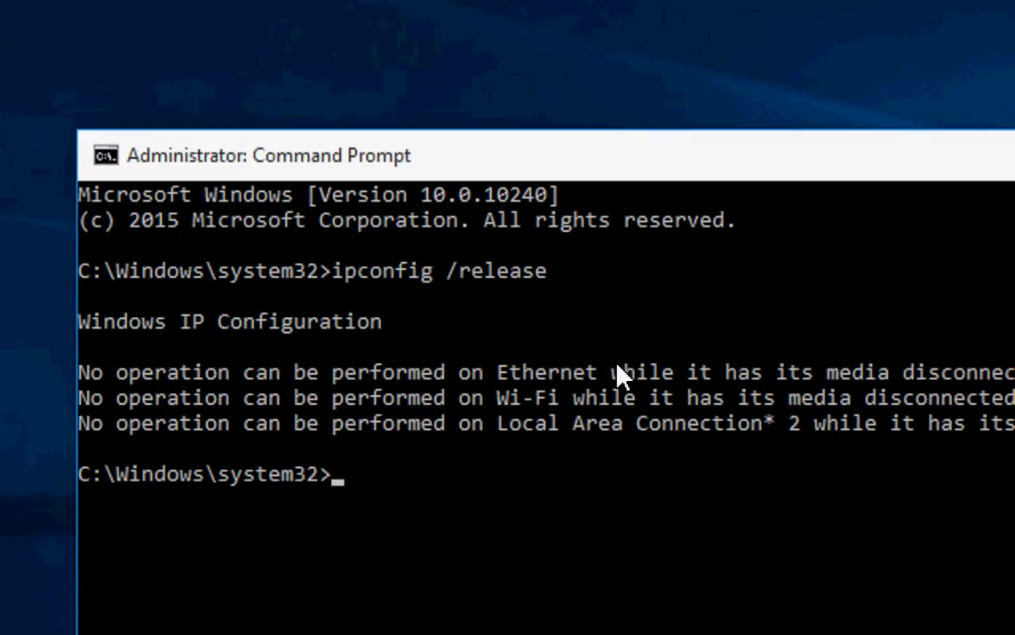
List the full adapter configuration with ipconfig /all, and flush the DNS resolver cache with ipconfig /flushdns.
type("ipconfig /all")
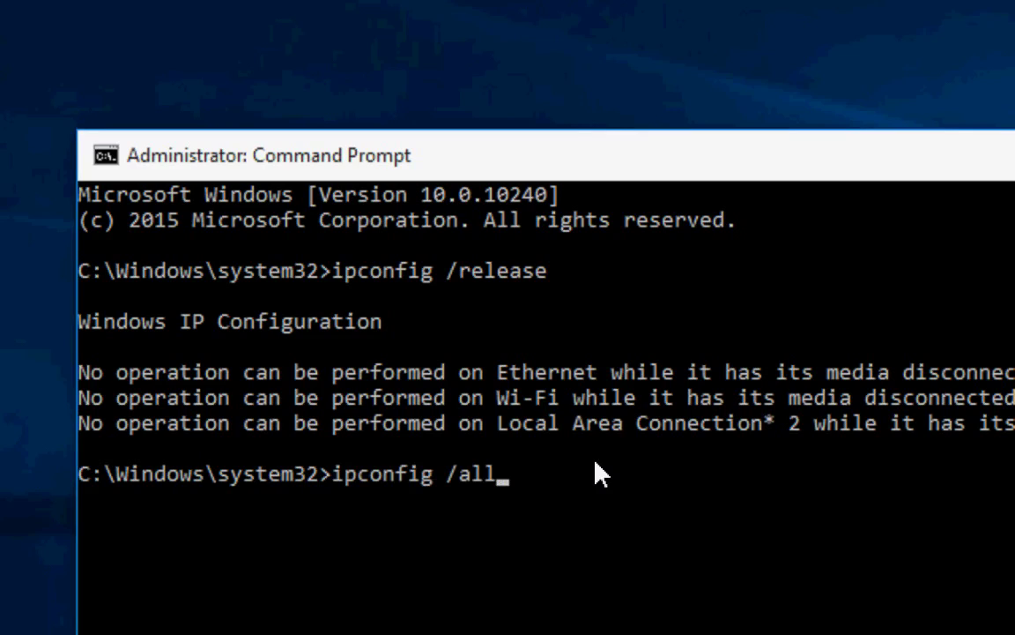
key("Return")
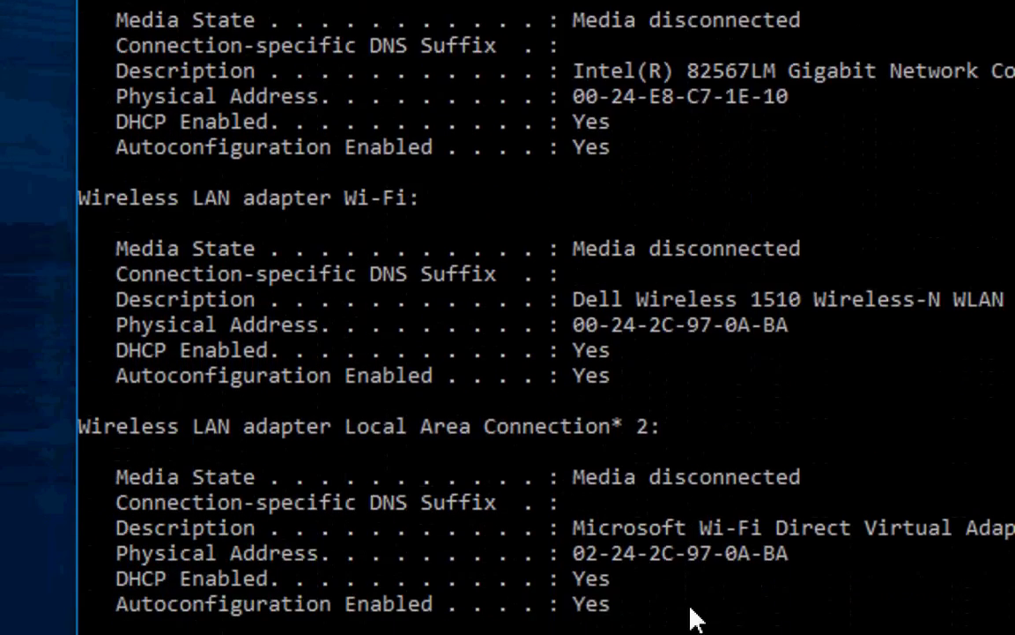
type("ip")
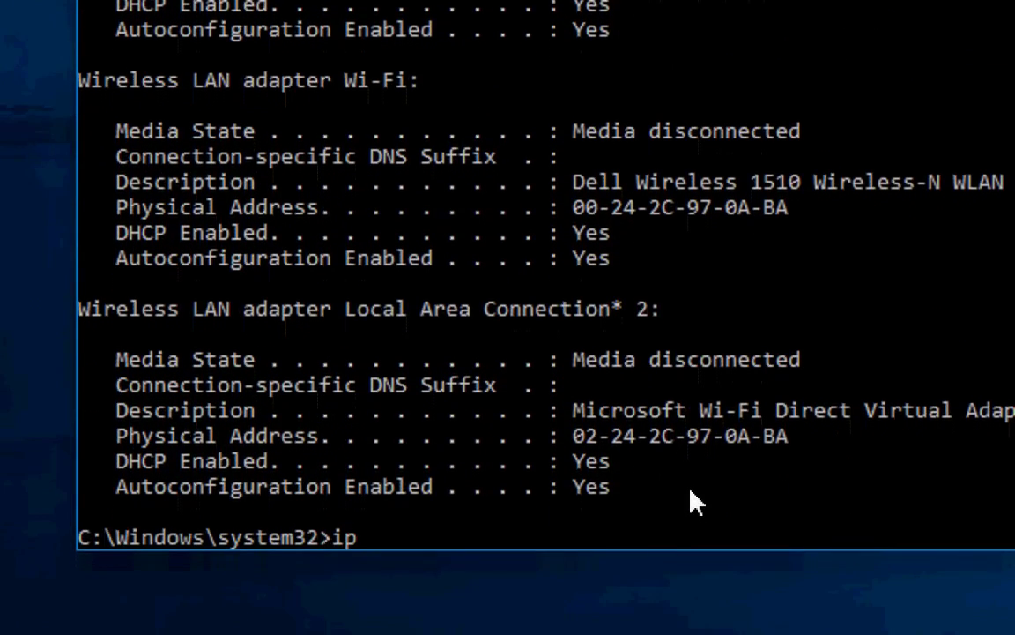
type("config")
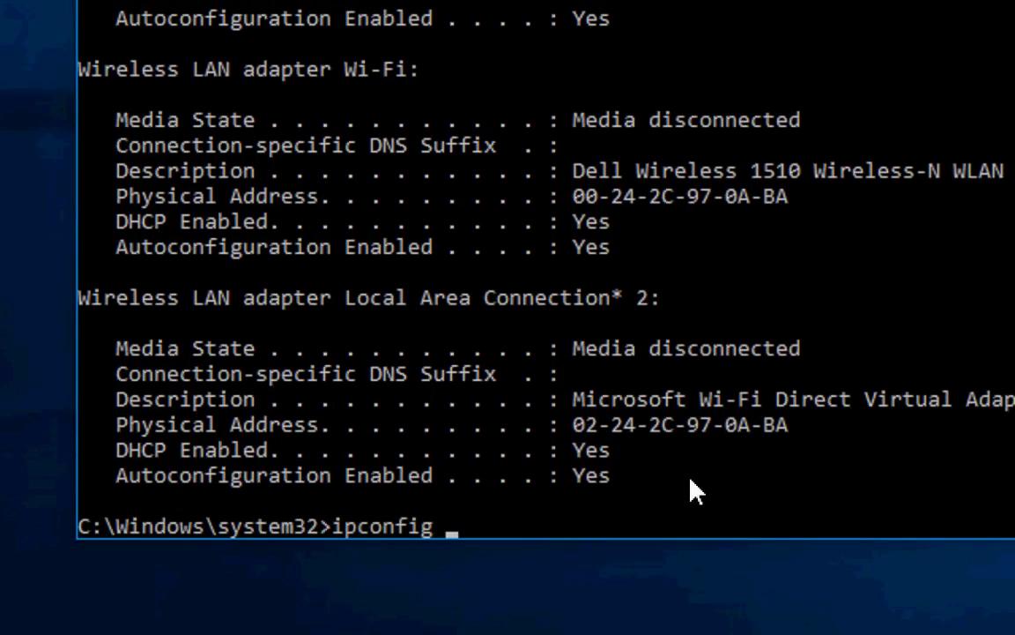
type(" /flushdns")
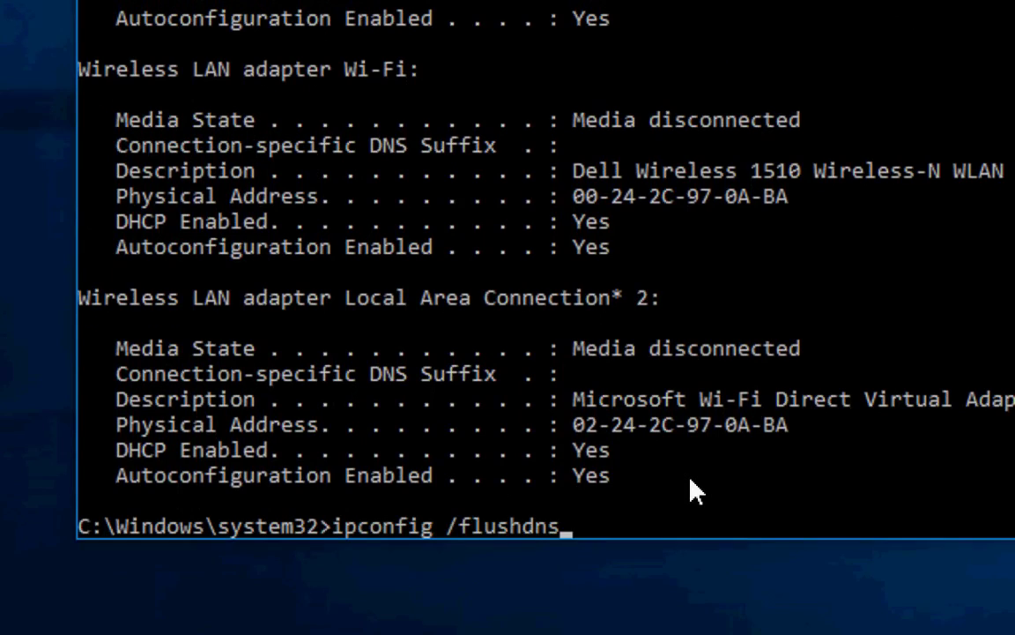
key("Return")
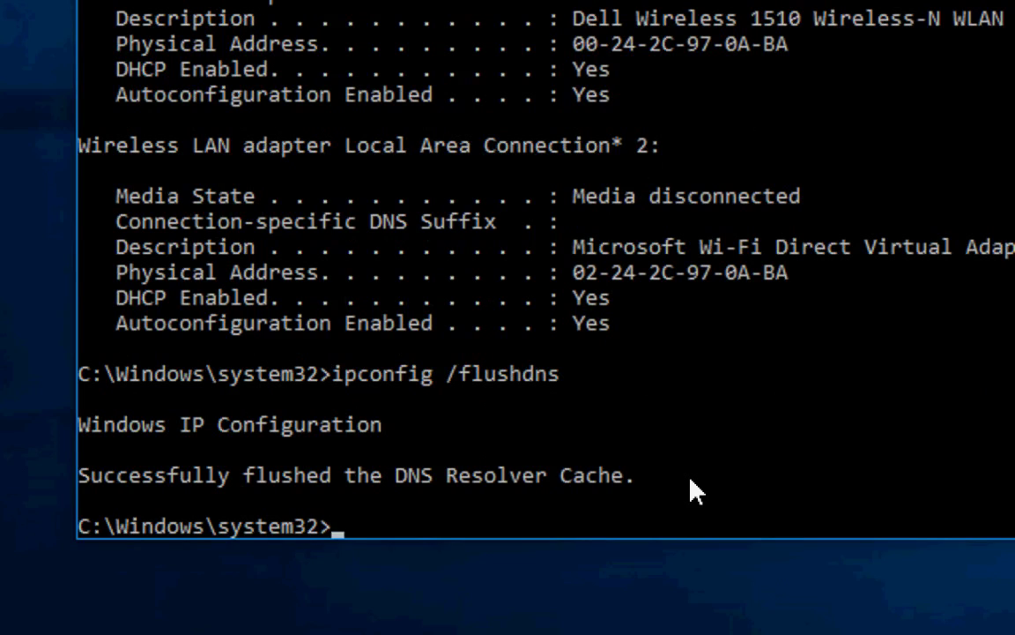
Renew the IP configuration by running ipconfig /renew.
type("ipco")
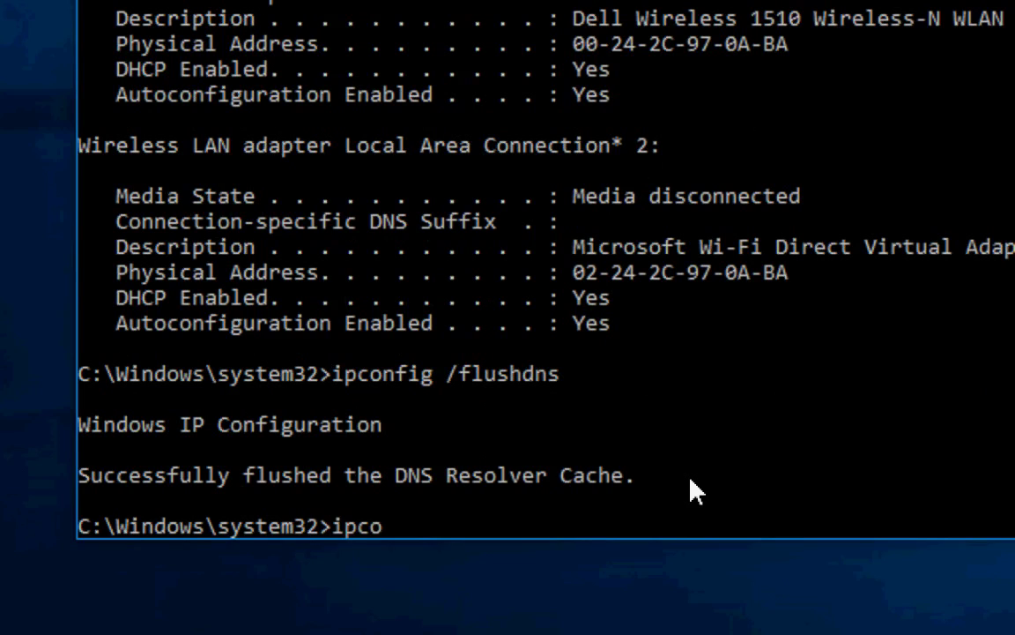
type("nfig /")
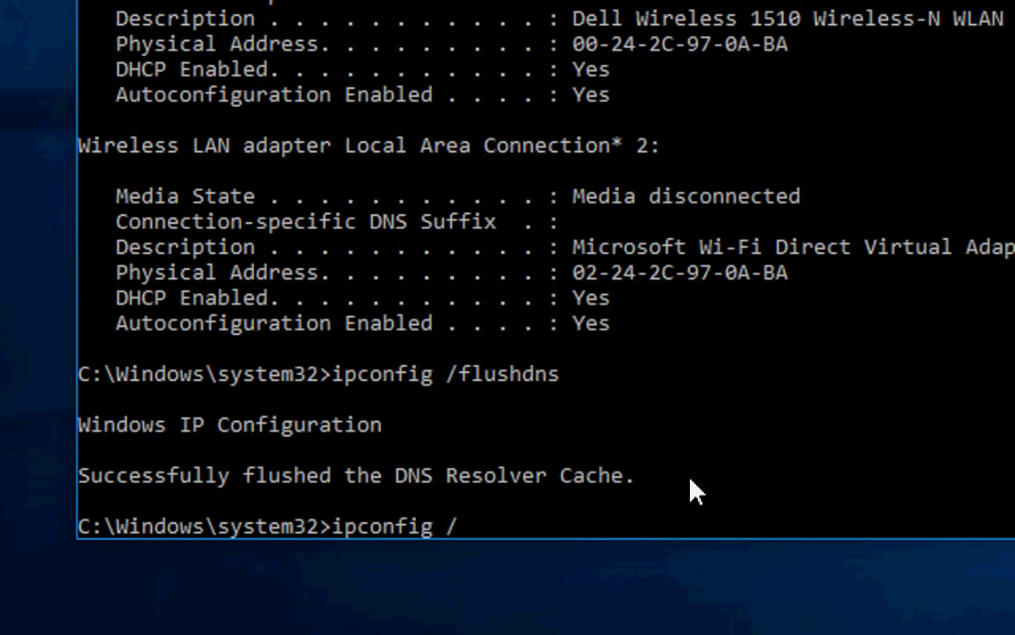
type("renew")
key("Return")
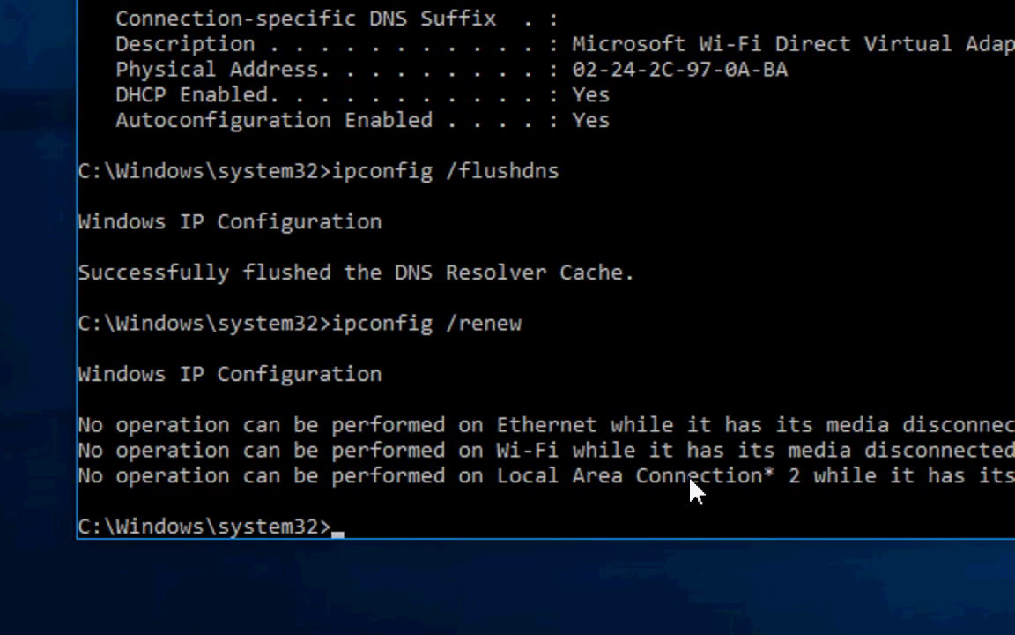
Run the command netsh int ip set dns.
type("netsh ")
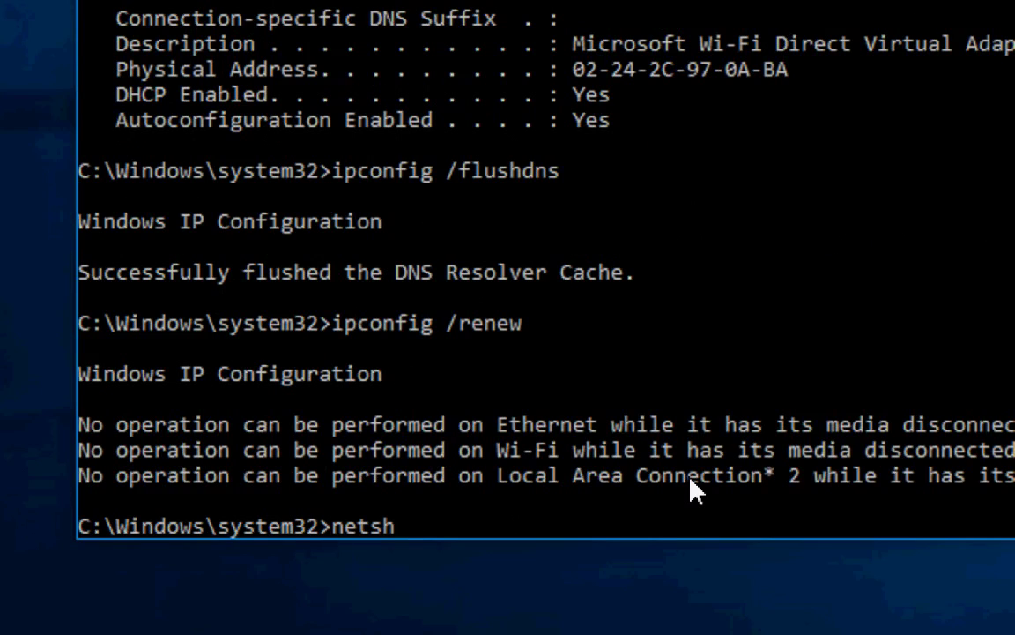
type("int ip set dns")
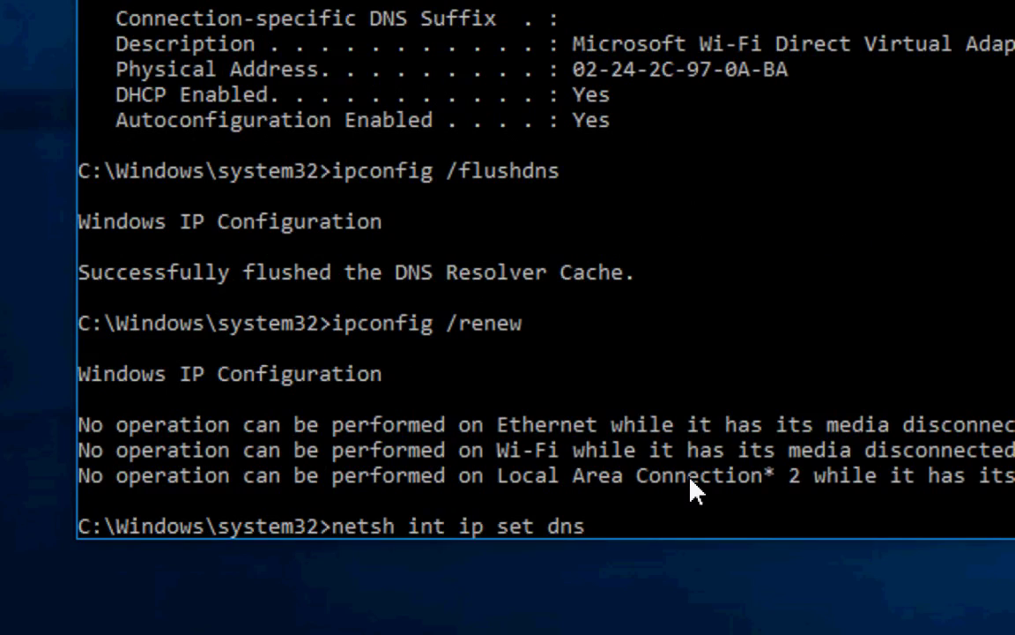
key("Return")
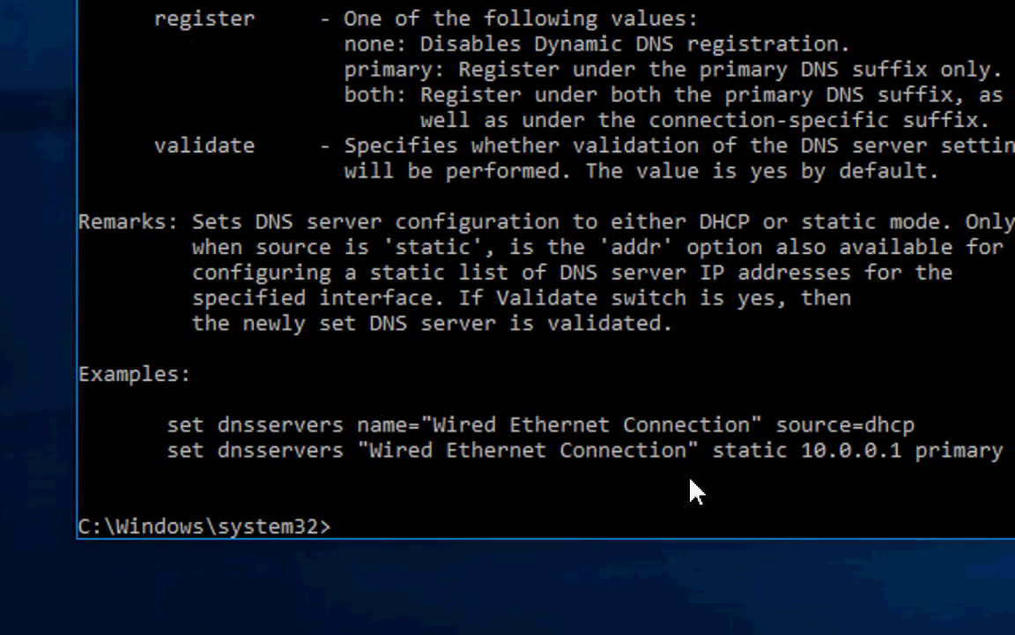
Reset the Winsock catalog by running netsh winsock reset.
type("netsh")
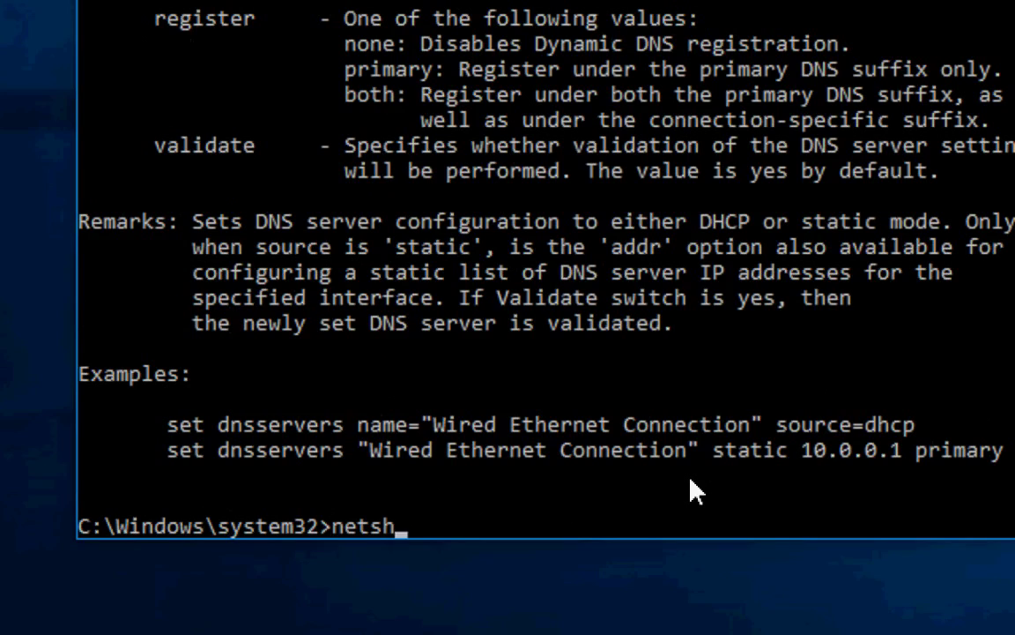
type(" winsoc")
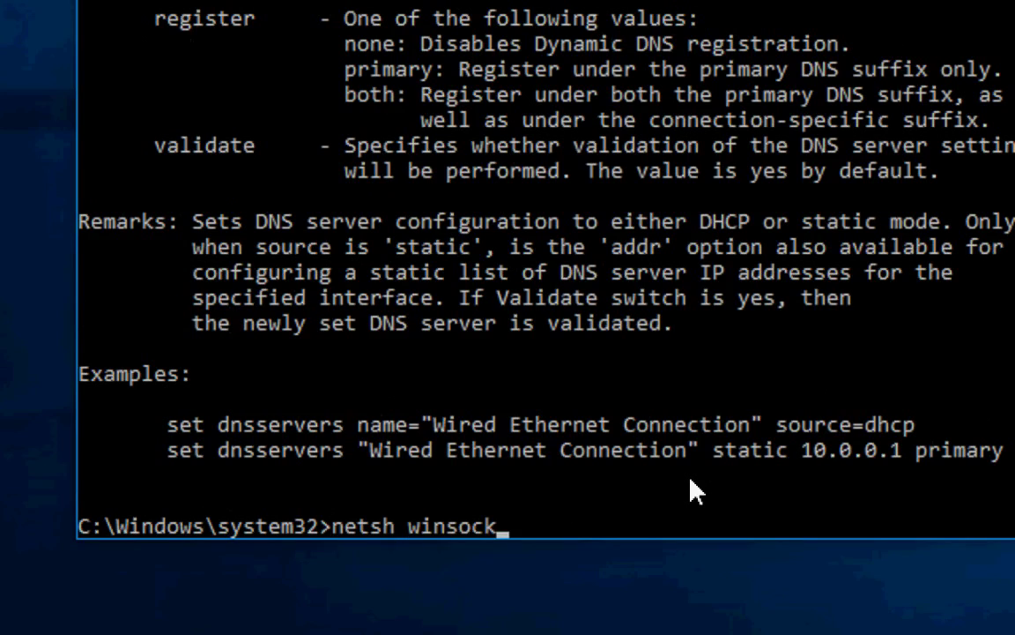
type("k reset")
key("Return")
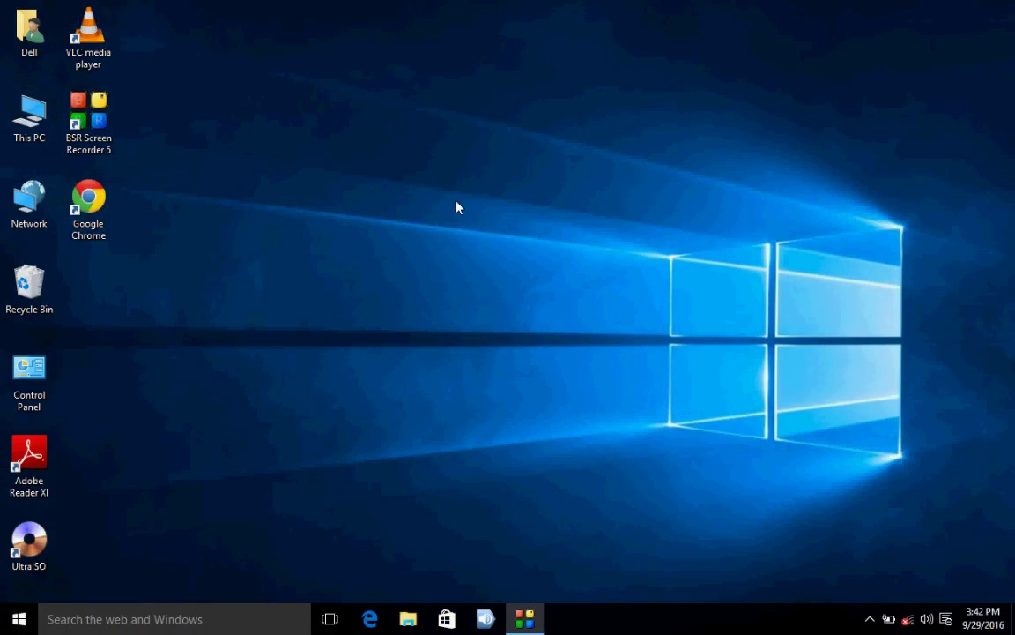
Refresh the desktop, and switch to Google Chrome with its settings page open.
right_click(456, 201)
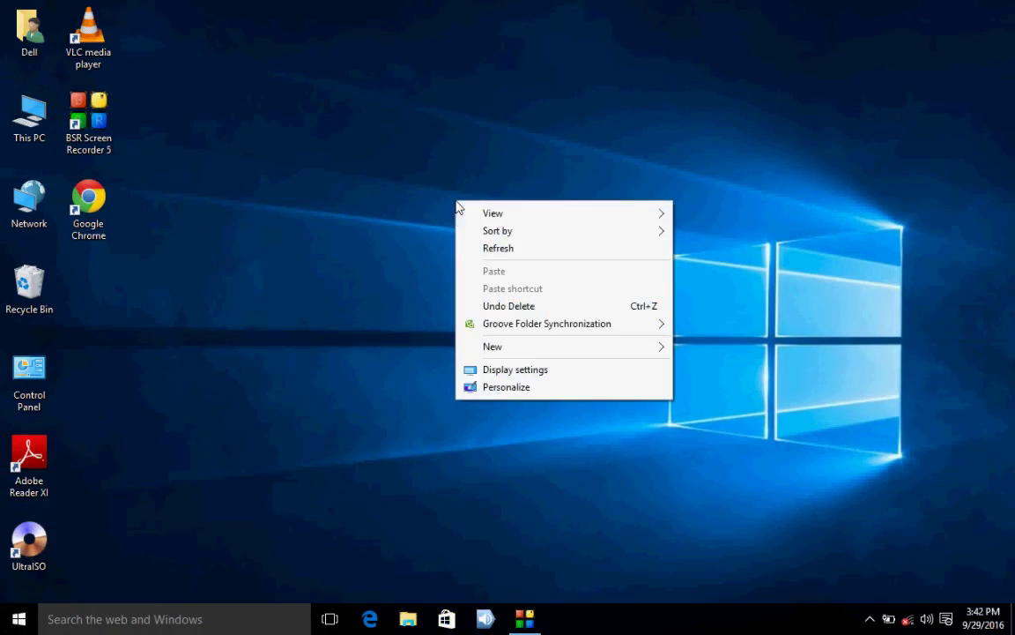
left_click(481, 250)
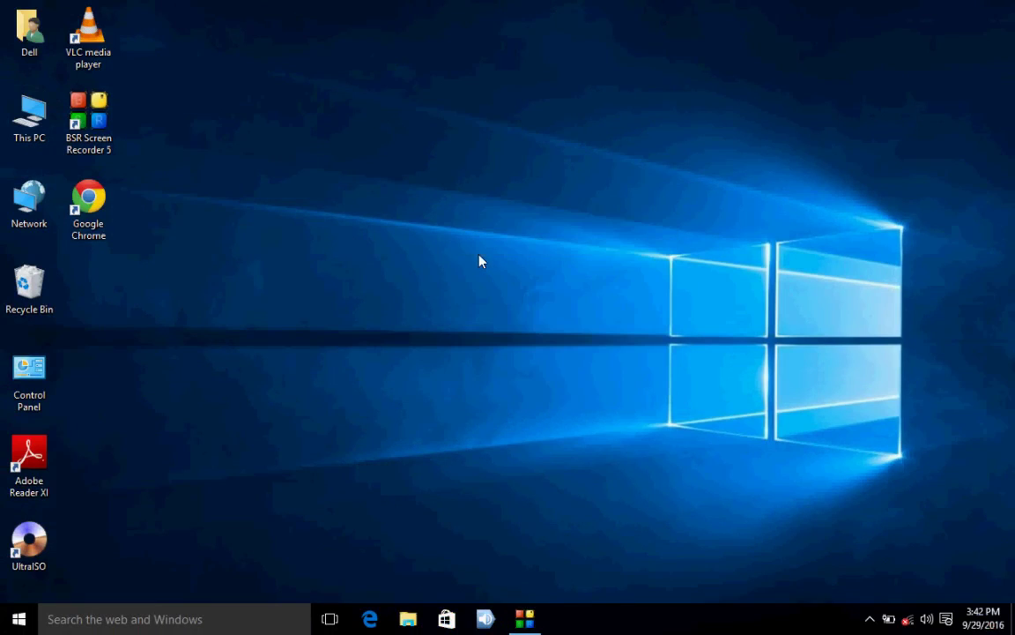
double_click(113, 219)
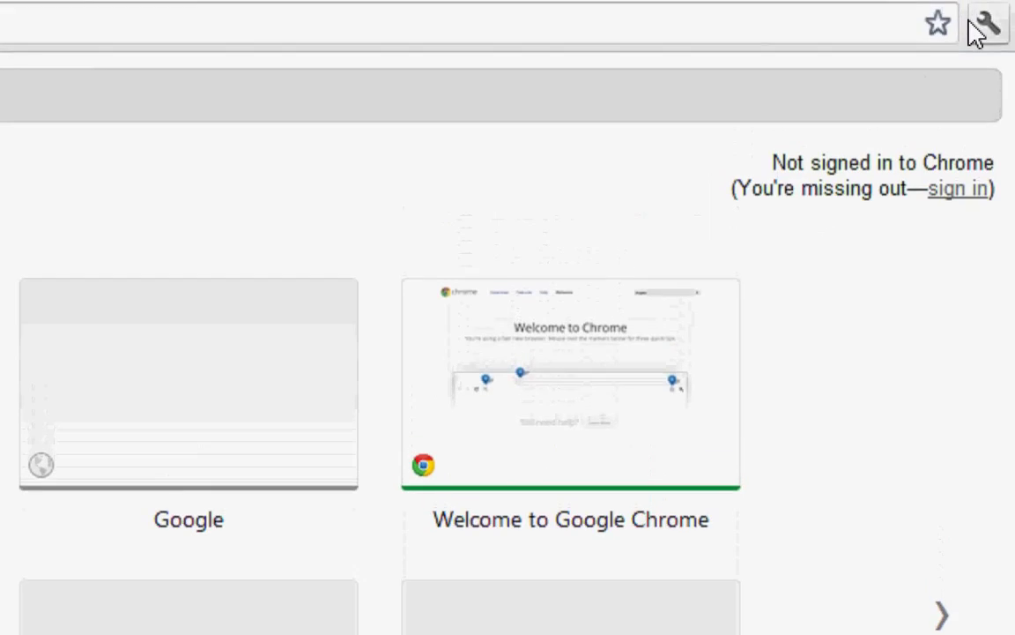
left_click(978, 32)
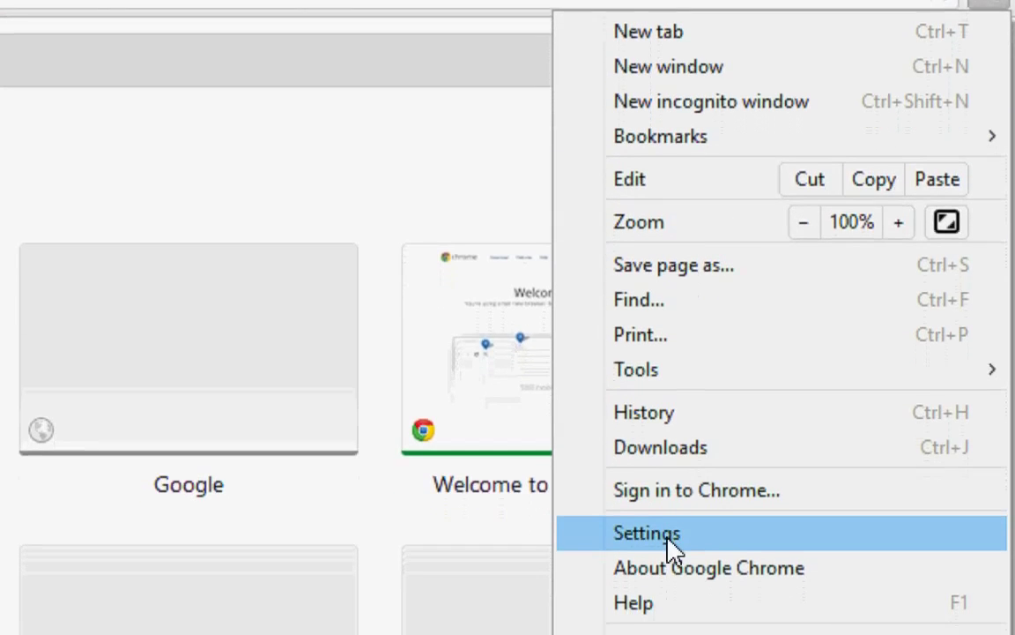
left_click(668, 557)
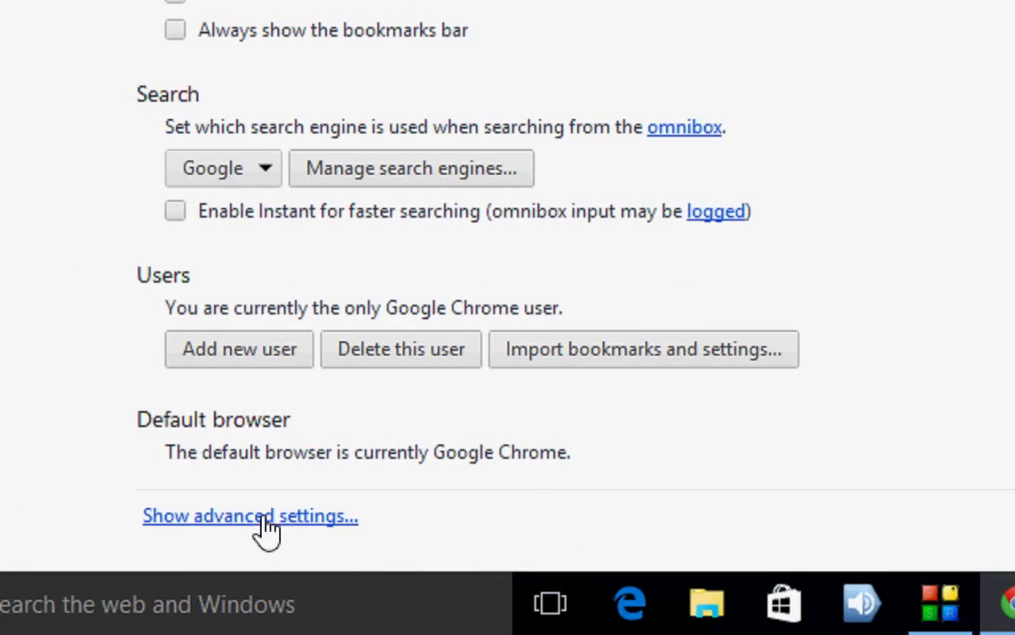
From the advanced privacy settings, clear the browsing history, download history, cache and cookies from the past day.
left_click(263, 518)
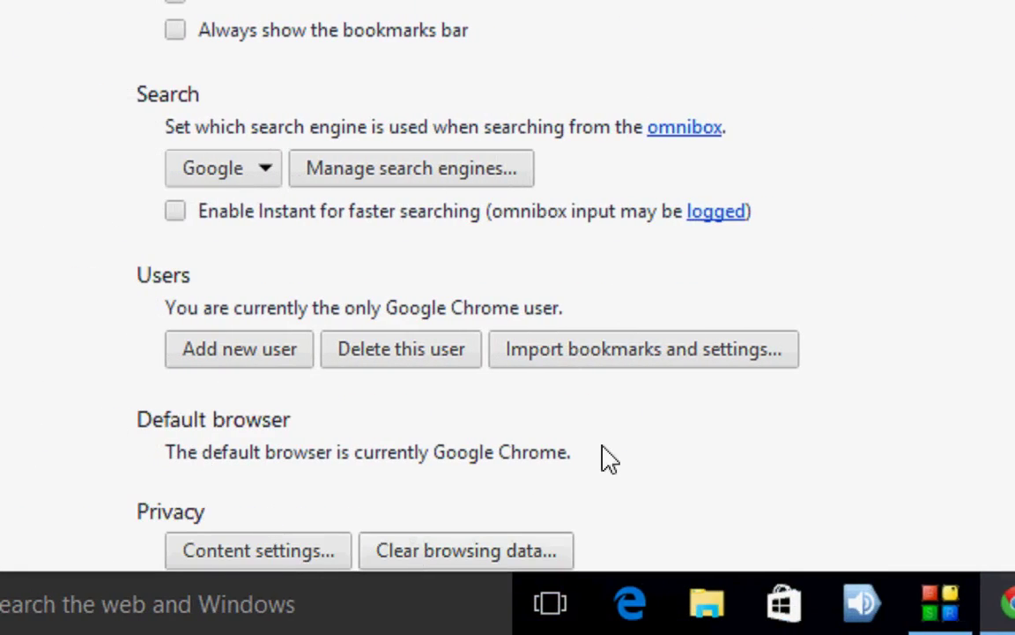
scroll(600, 460, "down", 3)
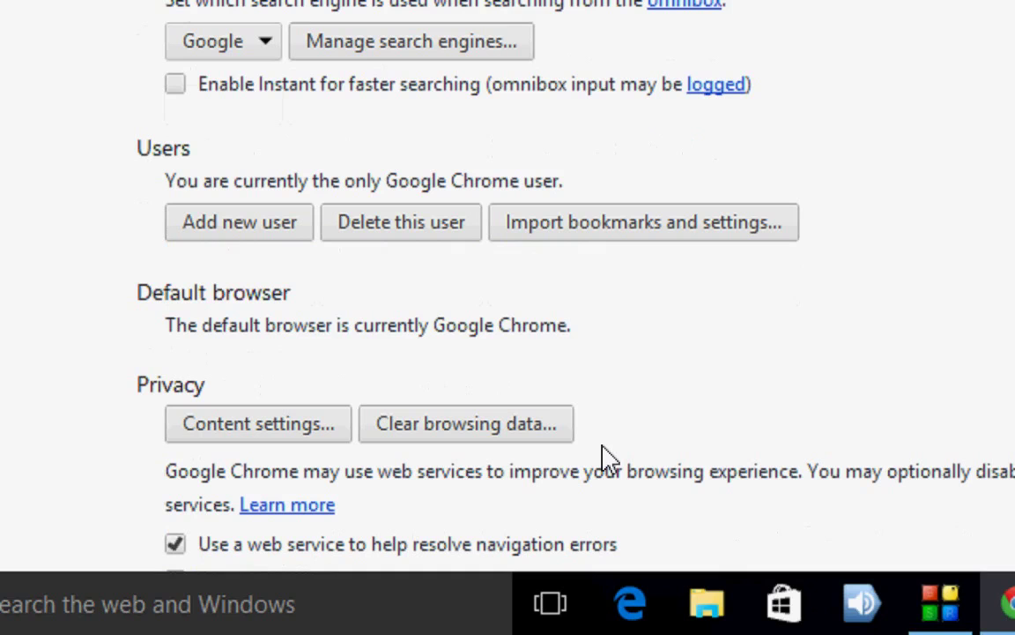
left_click(458, 430)
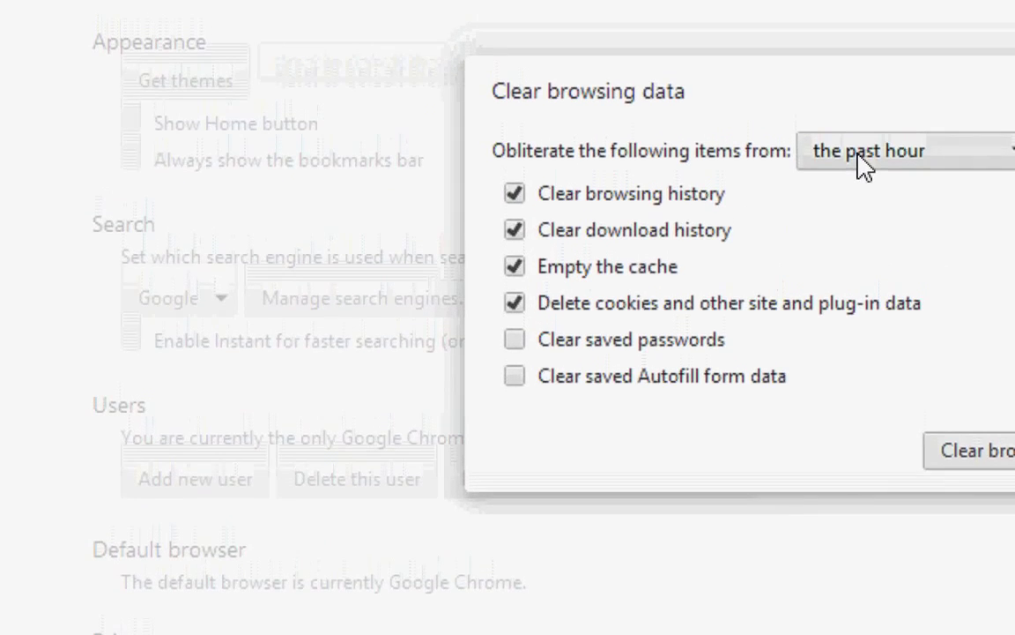
left_click(870, 124)
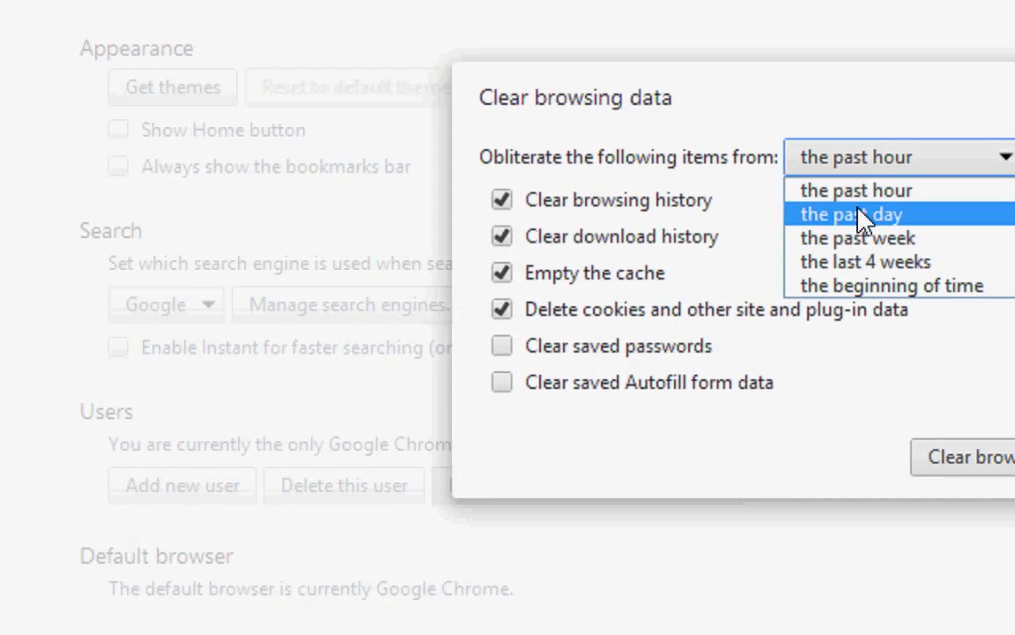
left_click(869, 215)
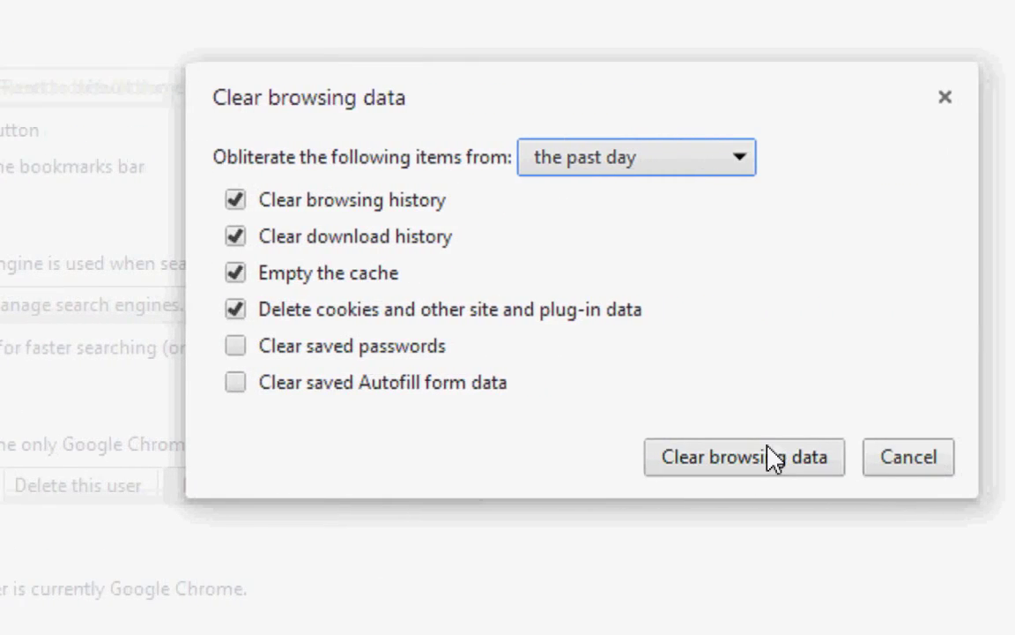
left_click(886, 457)
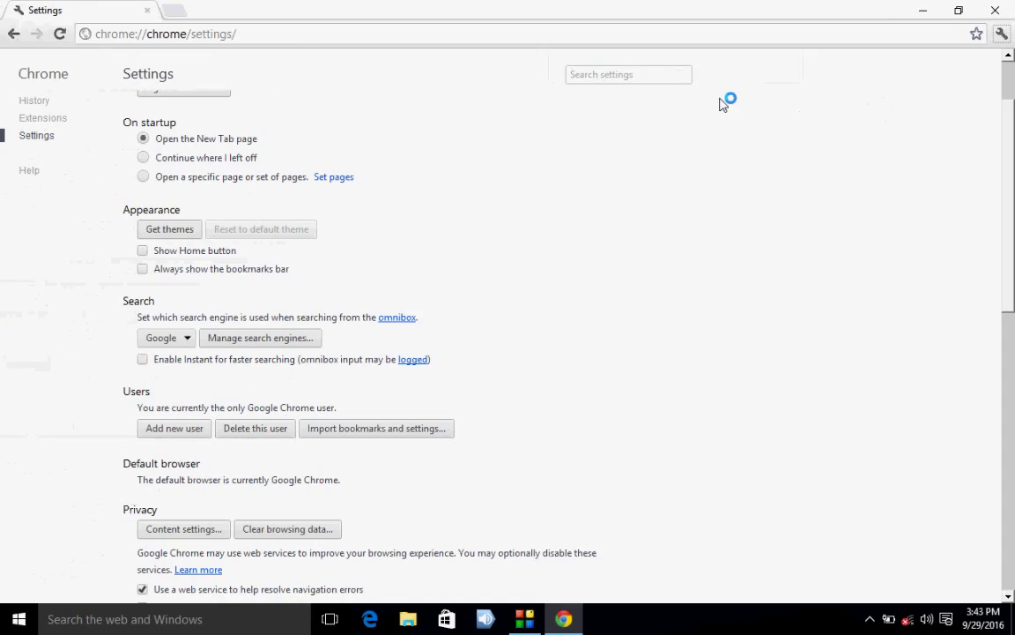
Close Google Chrome, start it again and open its settings page.
left_click(997, 10)
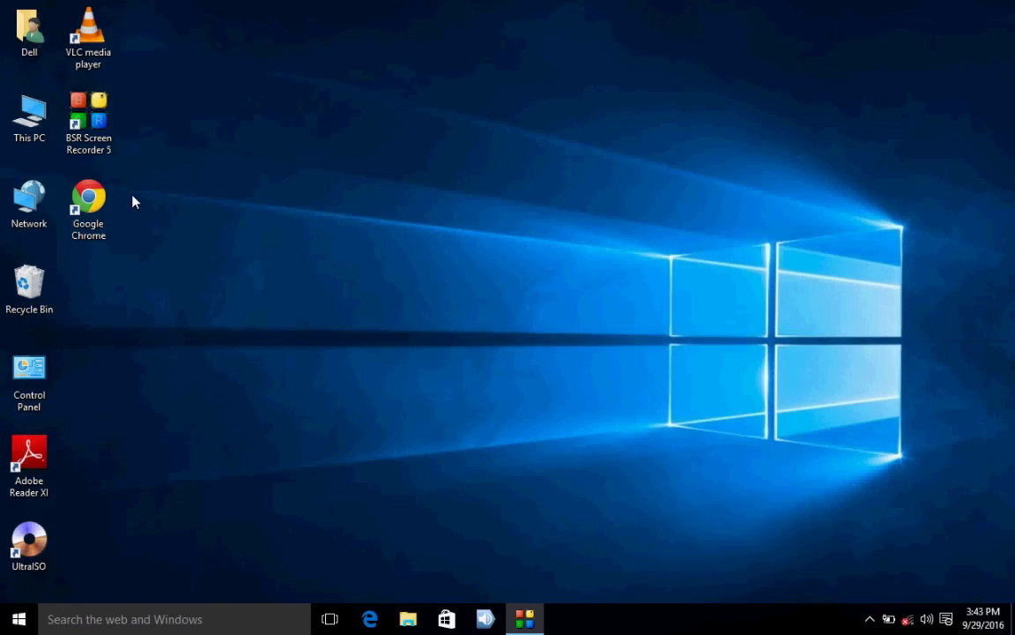
double_click(88, 201)
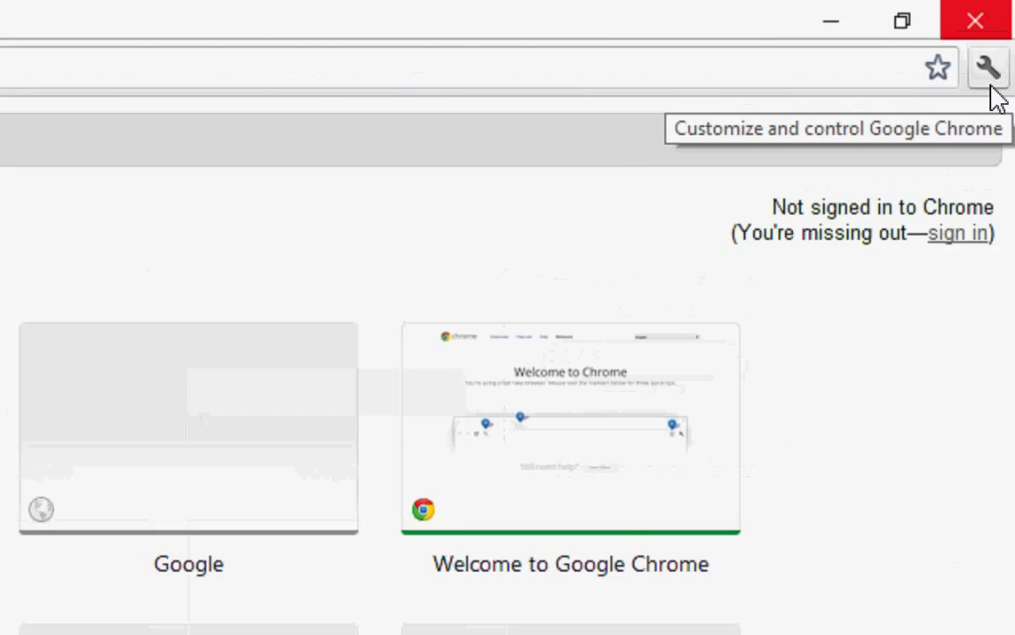
left_click(991, 87)
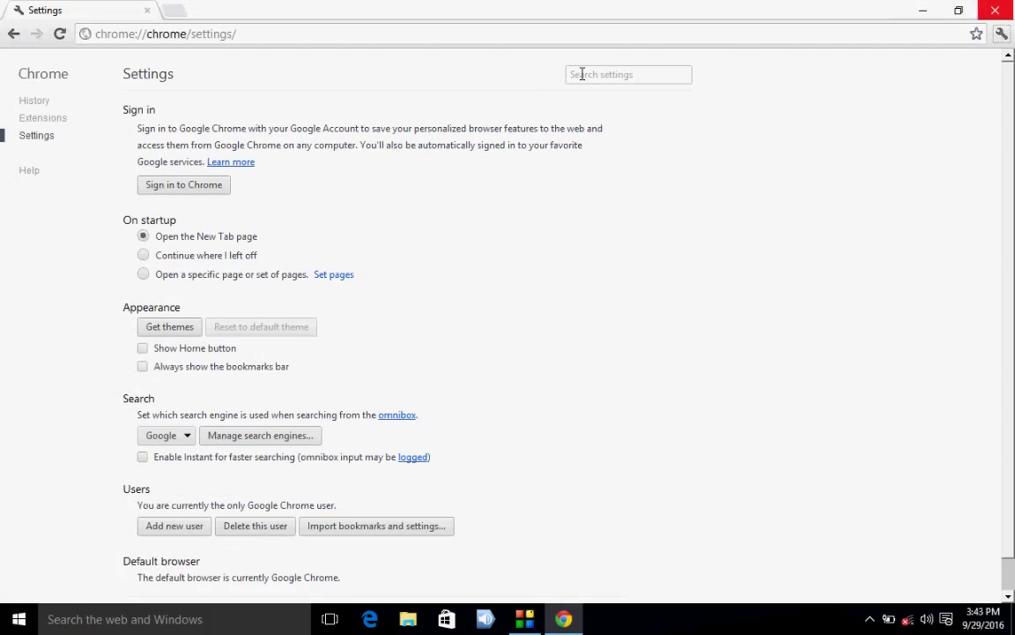
Search the Chrome settings for "proxy" and open the LAN settings from the system proxy settings.
left_click(582, 74)
type("p")
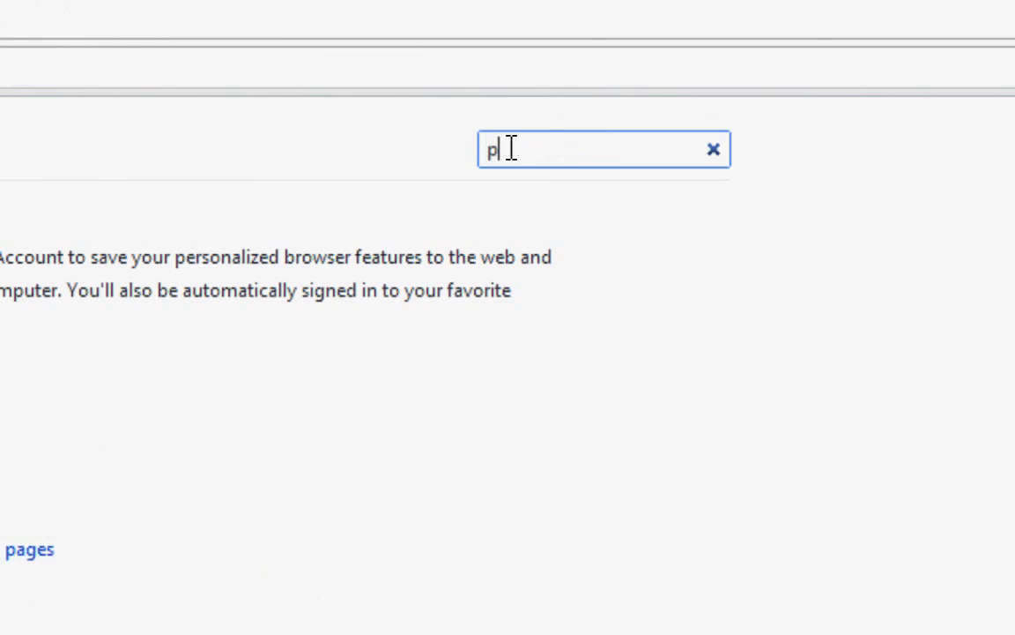
type("roxy")
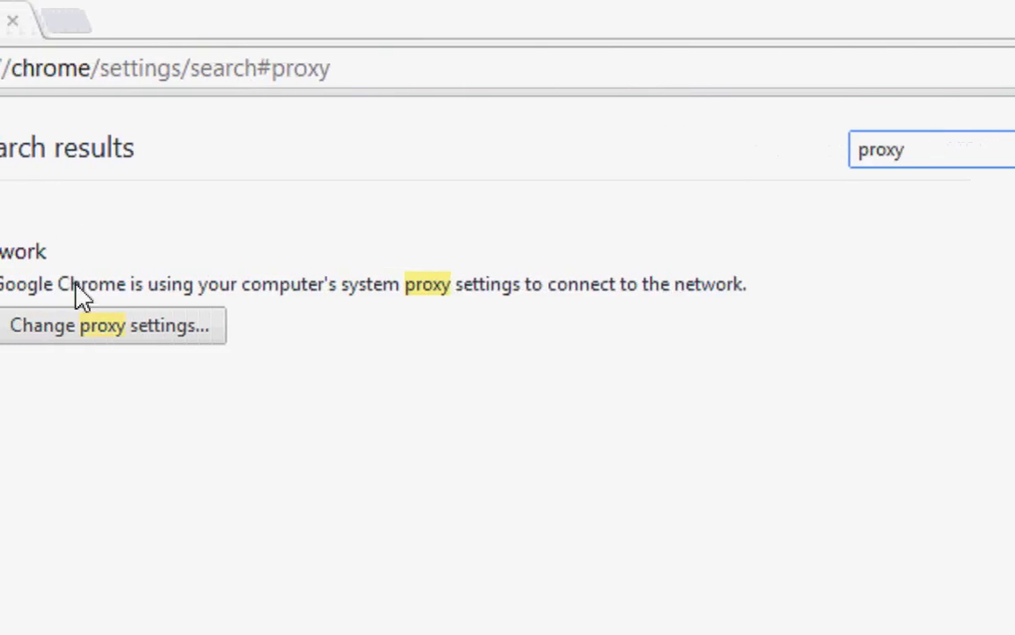
left_click(147, 336)
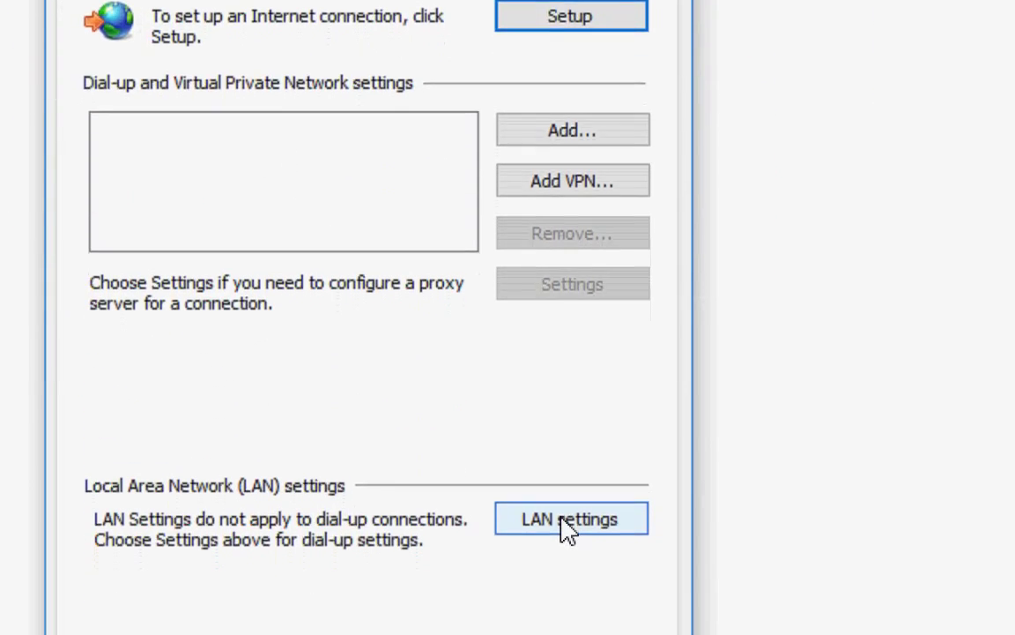
left_click(568, 500)
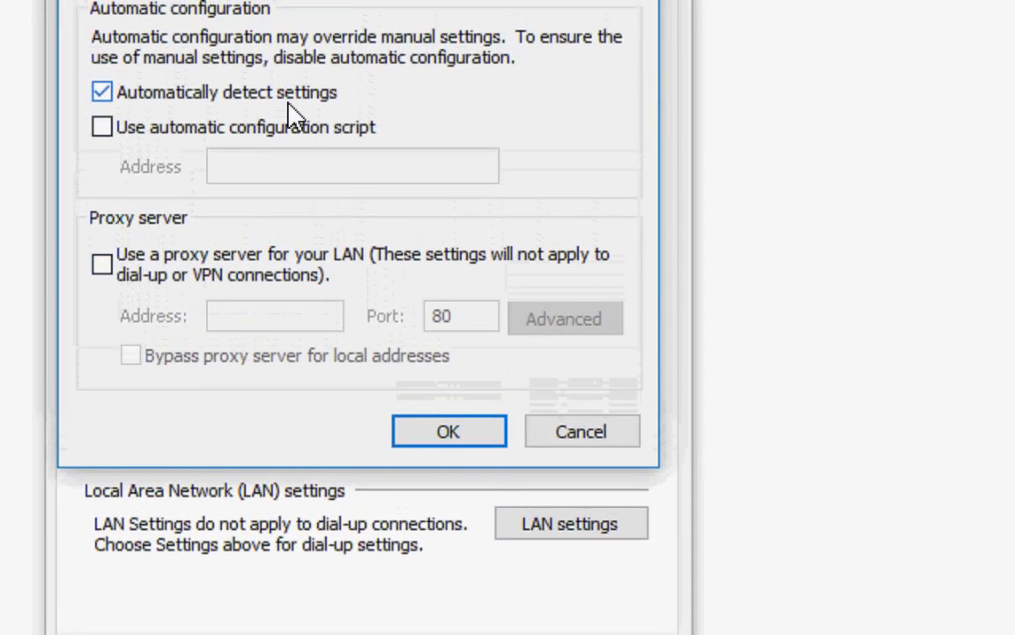
Disable automatic detection of settings, enable the use of a proxy server for the LAN, and close Internet Properties and Chrome.
left_click(287, 51)
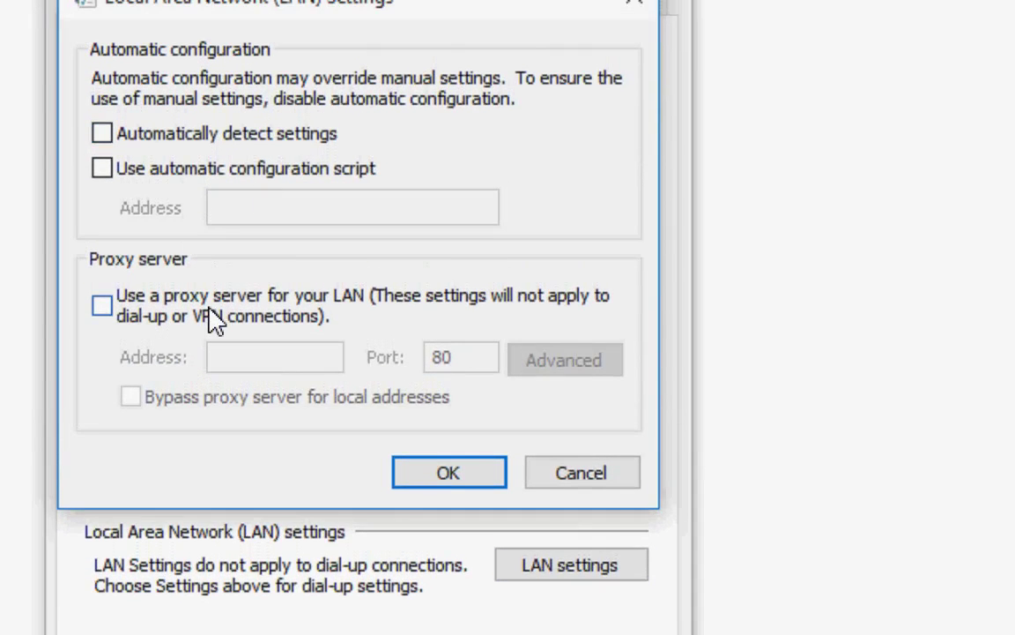
left_click(212, 310)
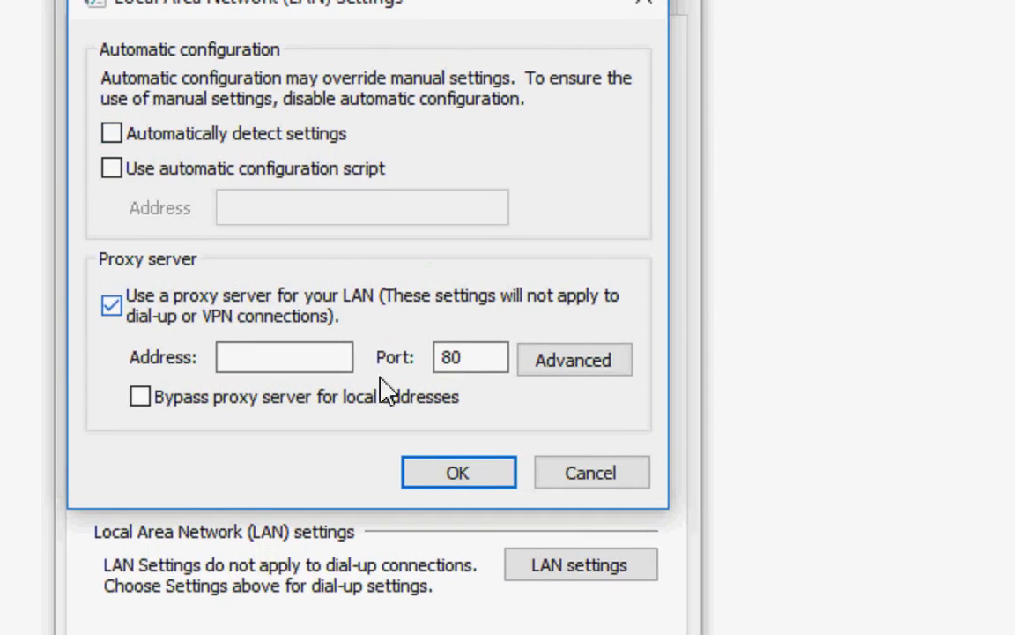
left_click(425, 476)
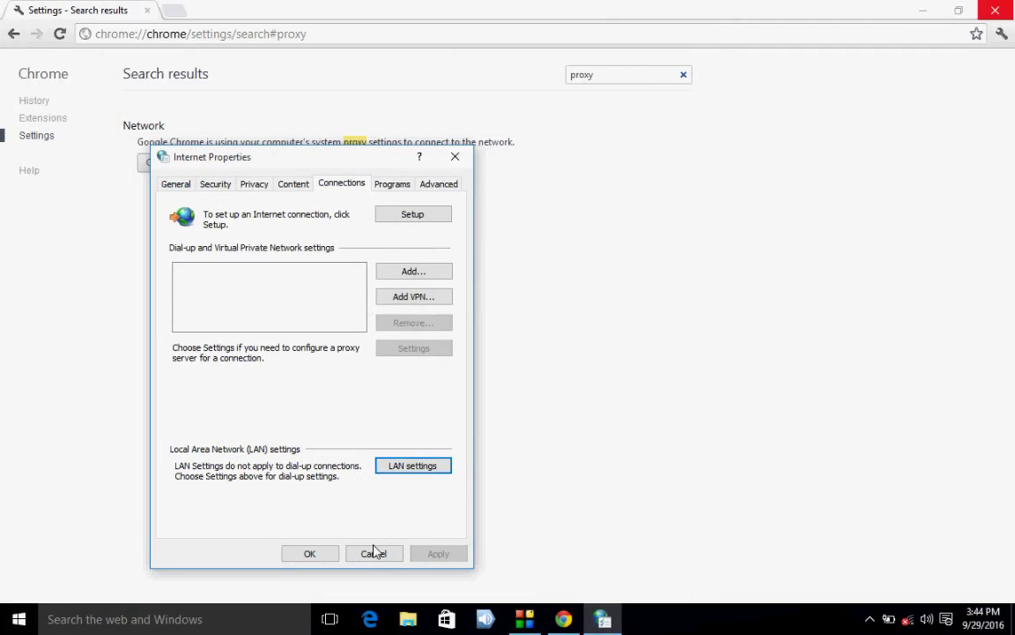
left_click(373, 553)
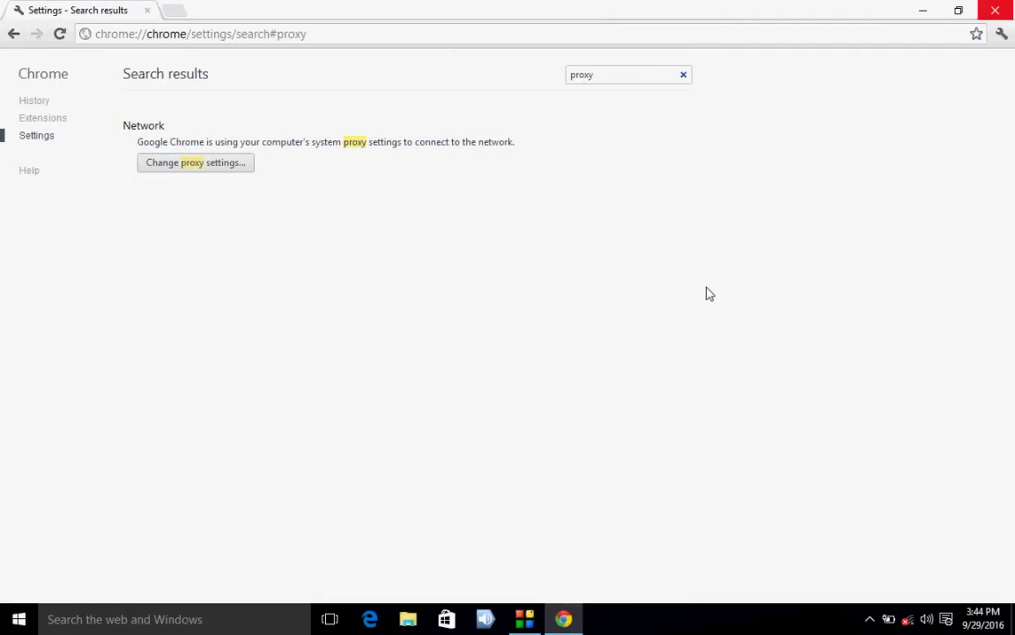
left_click(999, 8)
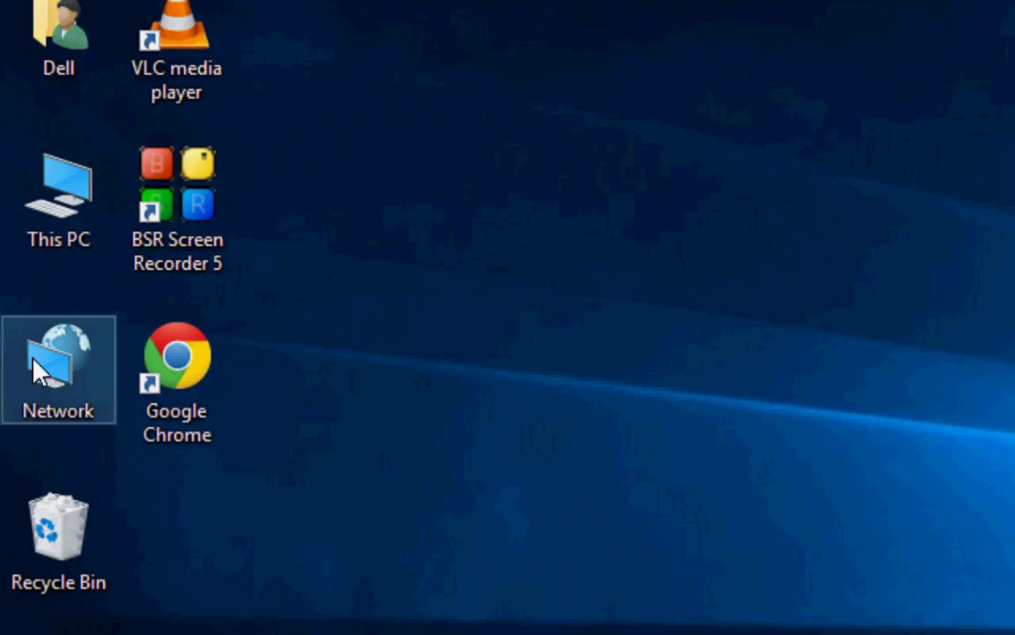
From the Network properties, go to Windows Firewall, turn it off for both private and public networks, and close the window.
right_click(35, 370)
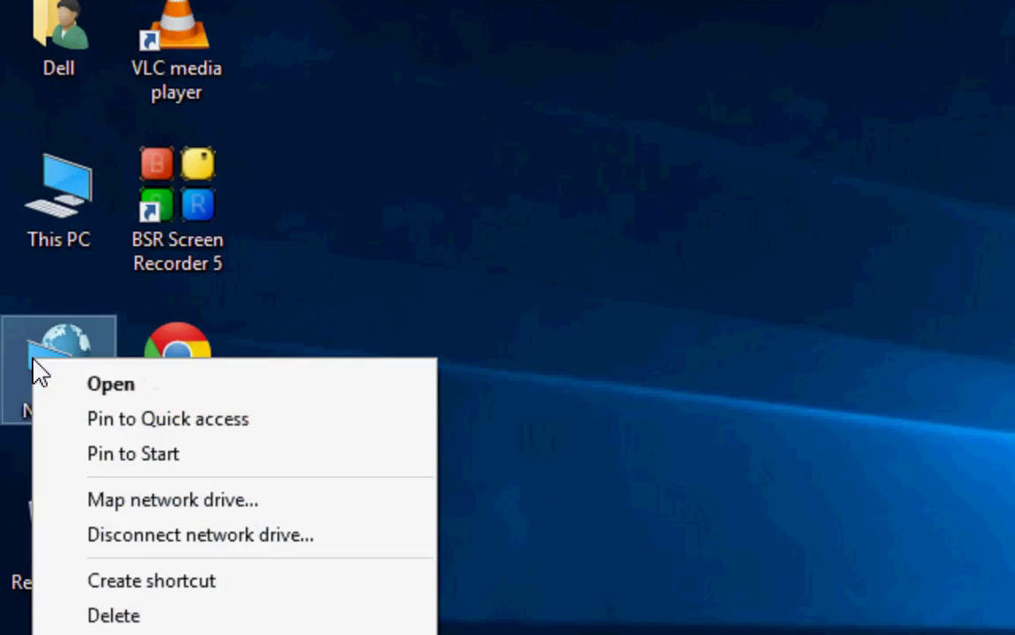
left_click(168, 555)
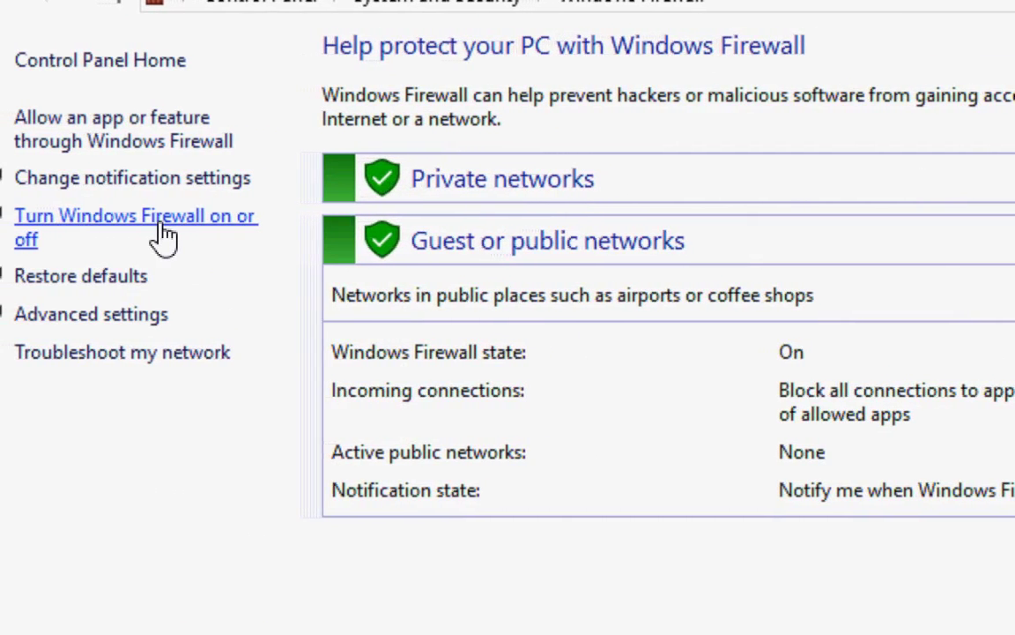
left_click(164, 235)
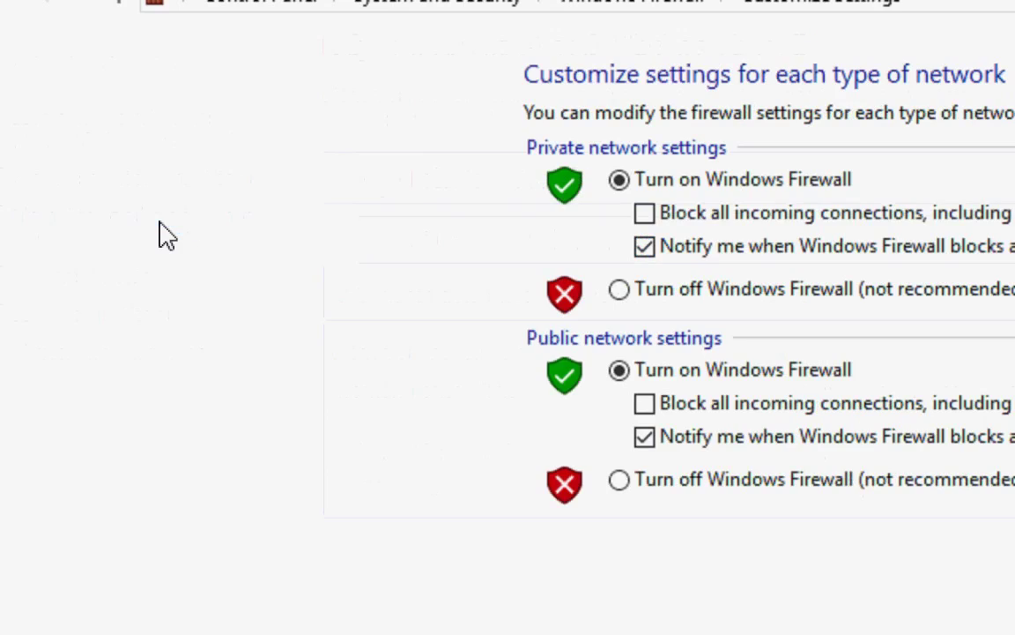
left_click(621, 295)
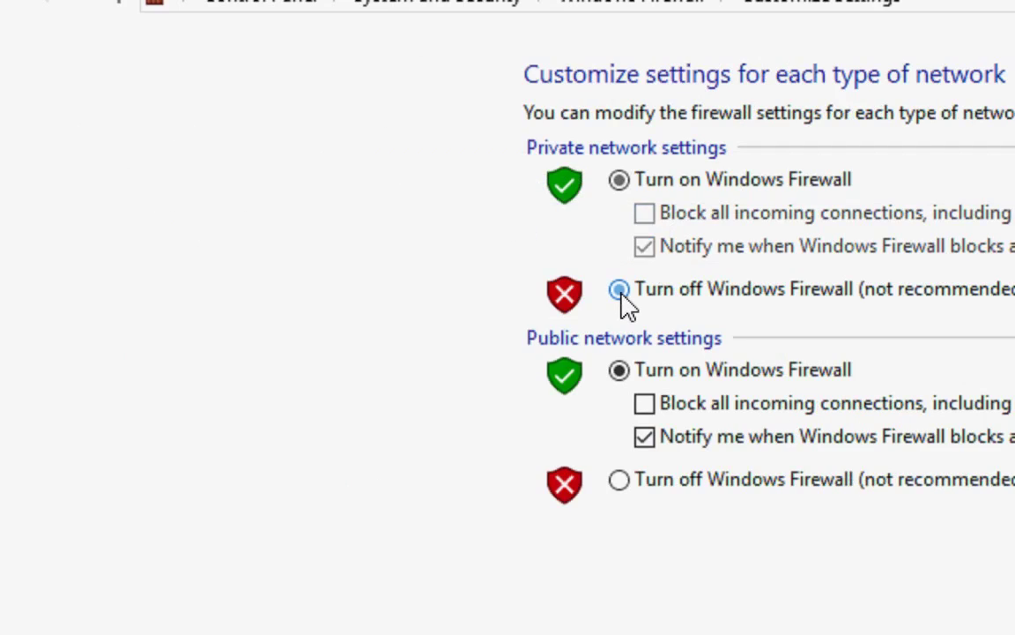
left_click(620, 483)
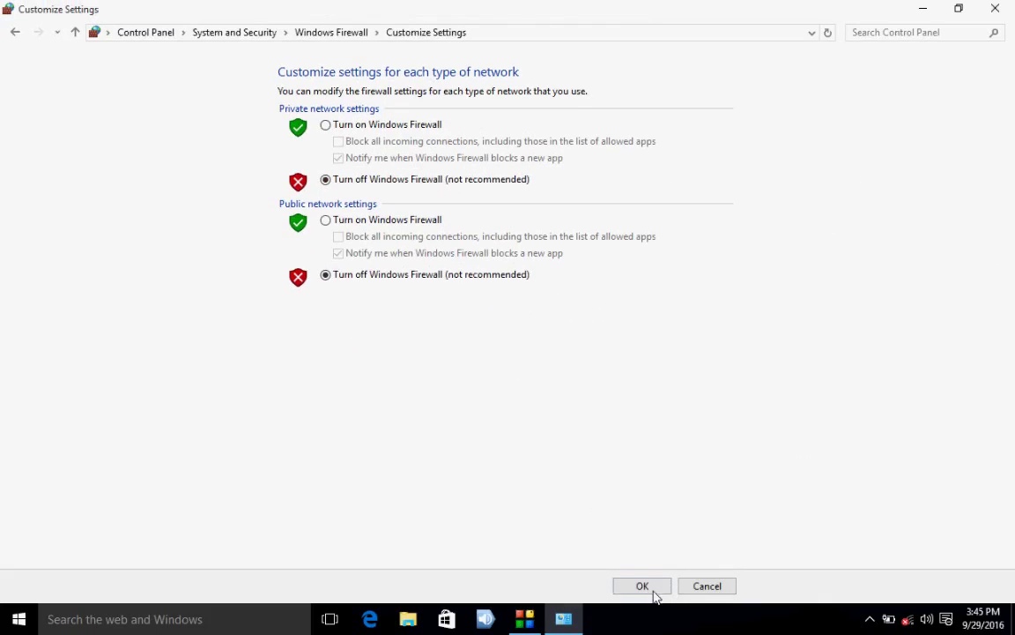
left_click(652, 588)
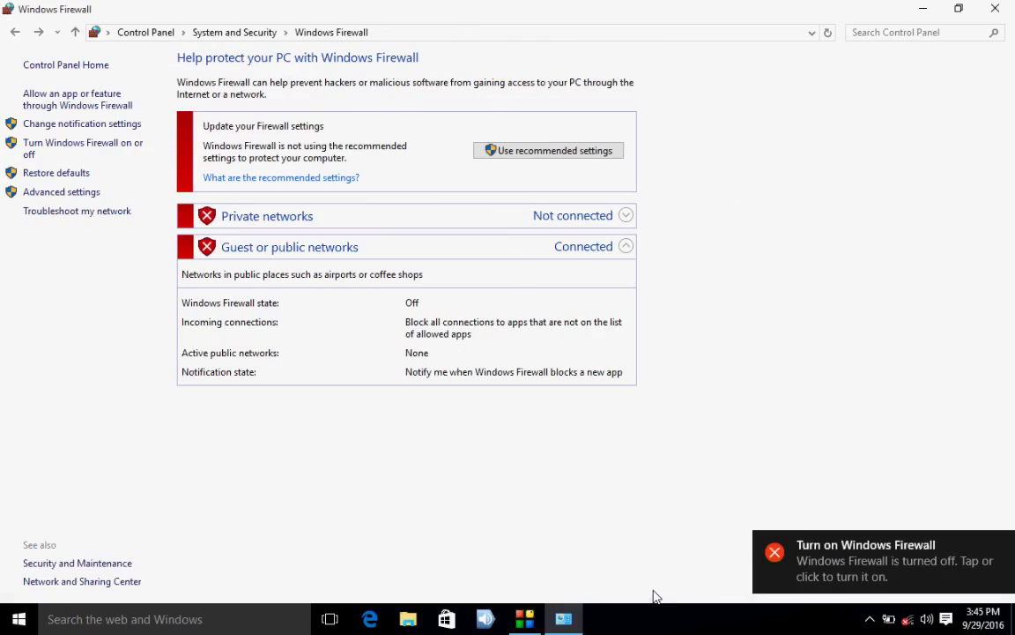
left_click(995, 8)
Refresh the desktop twice.
right_click(750, 126)
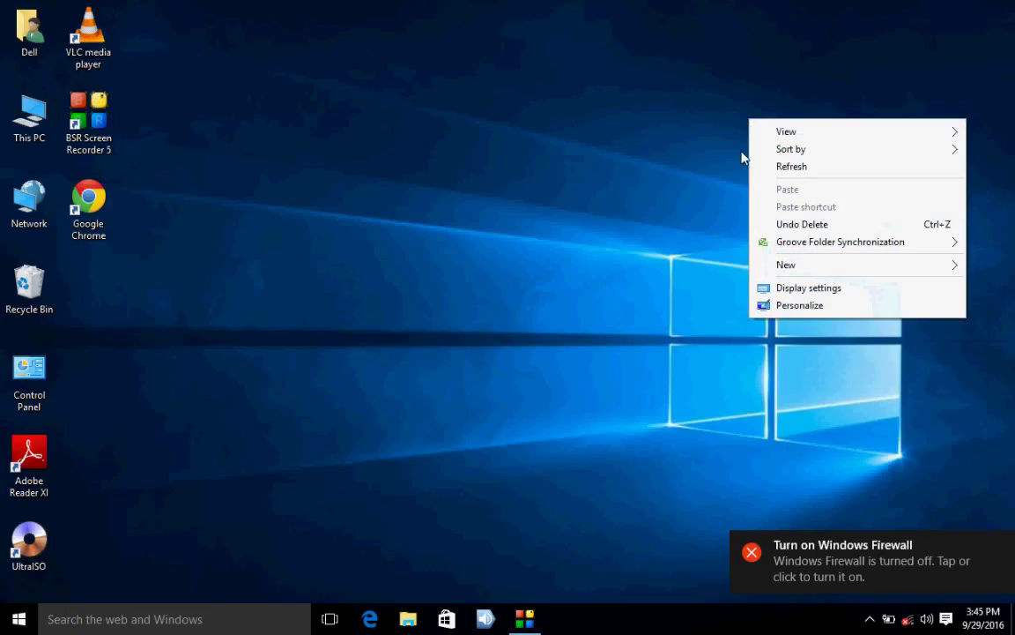
left_click(761, 168)
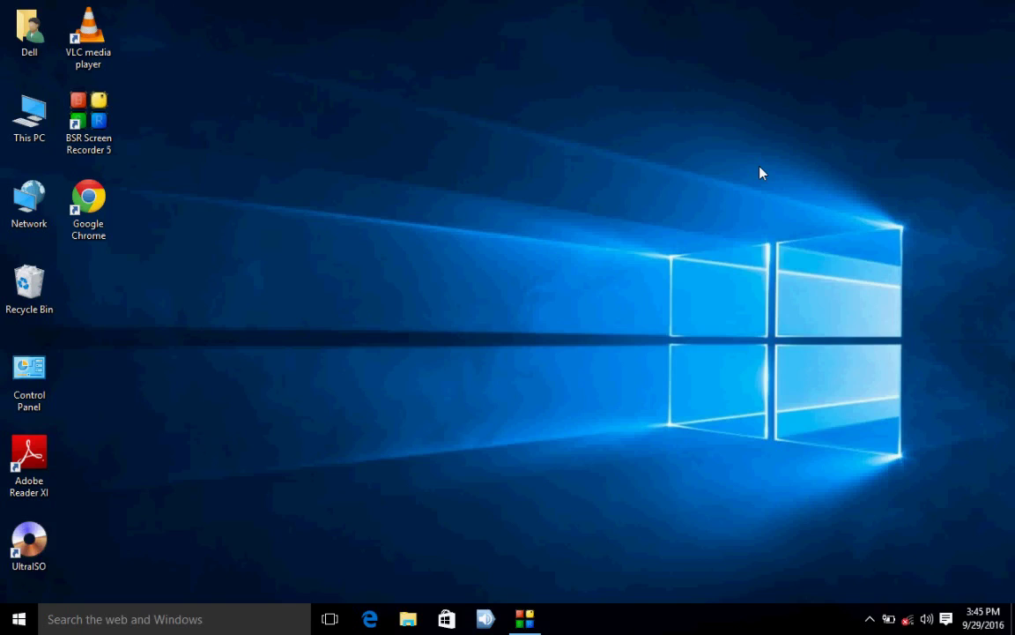
right_click(763, 173)
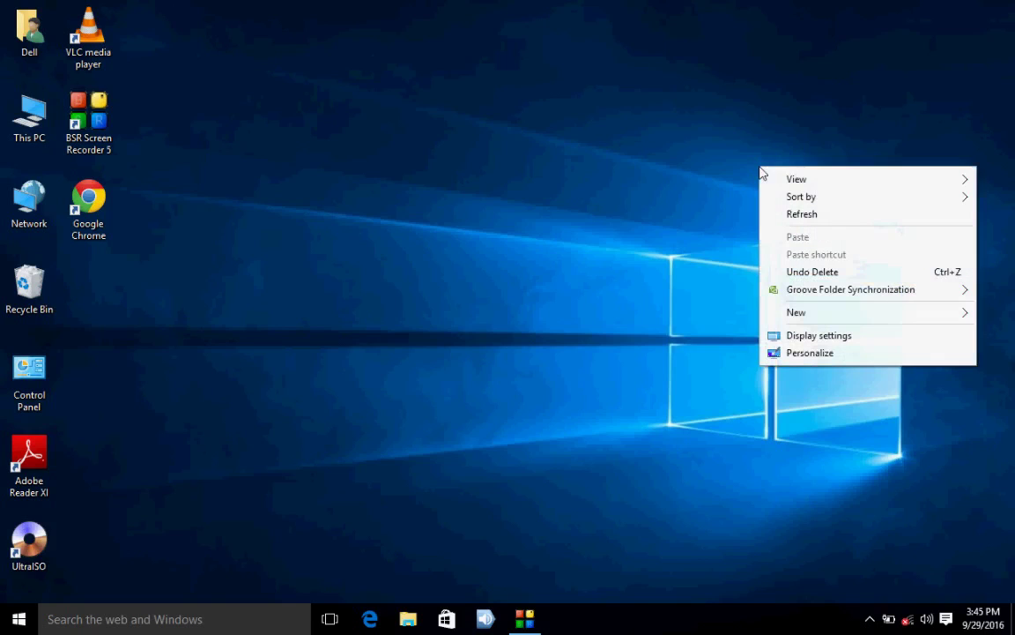
left_click(764, 219)
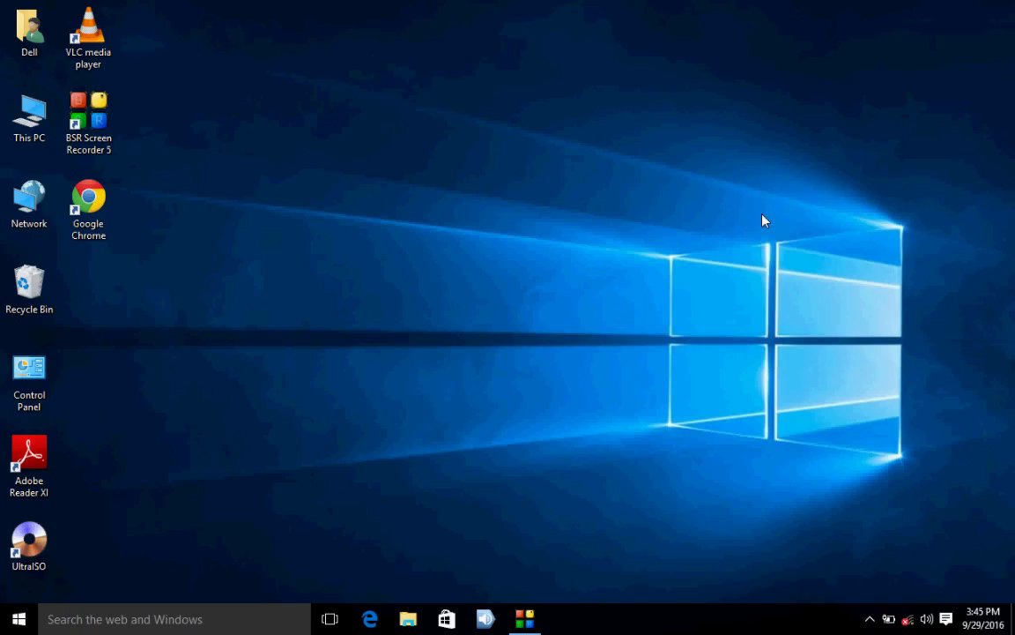